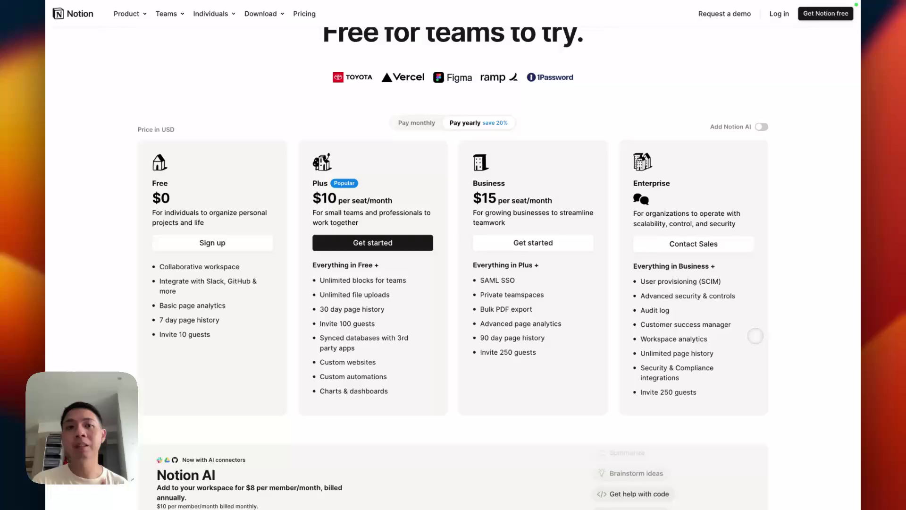
Review the remaining Plus plan features listed on the Notion pricing page
scroll(190, 284, up, 5)
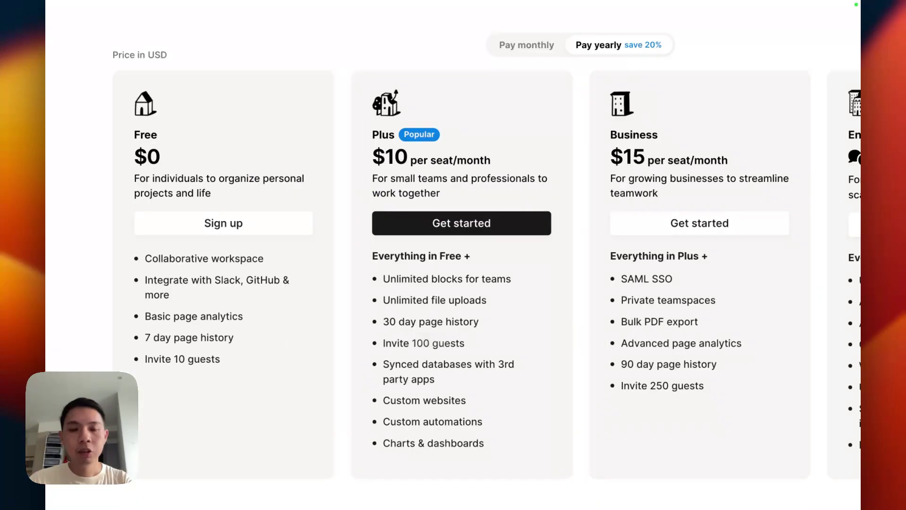
mouse_move(221, 343)
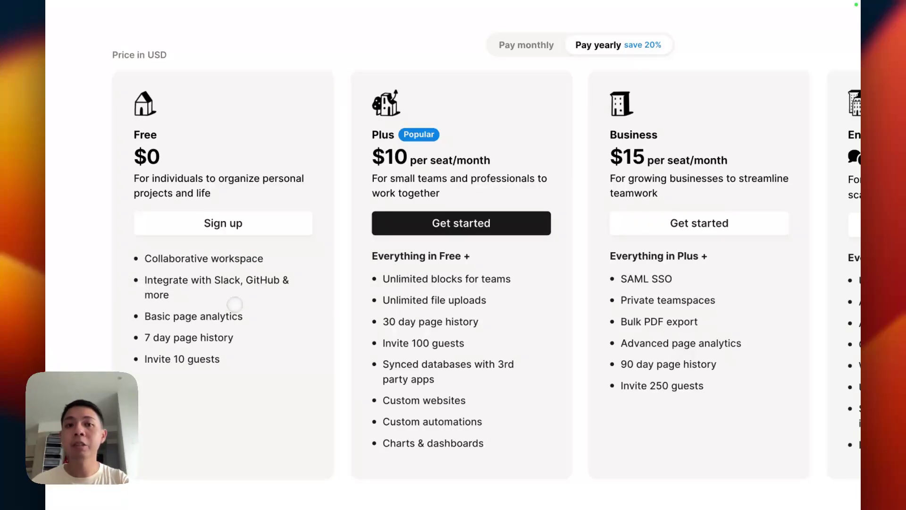
mouse_move(254, 317)
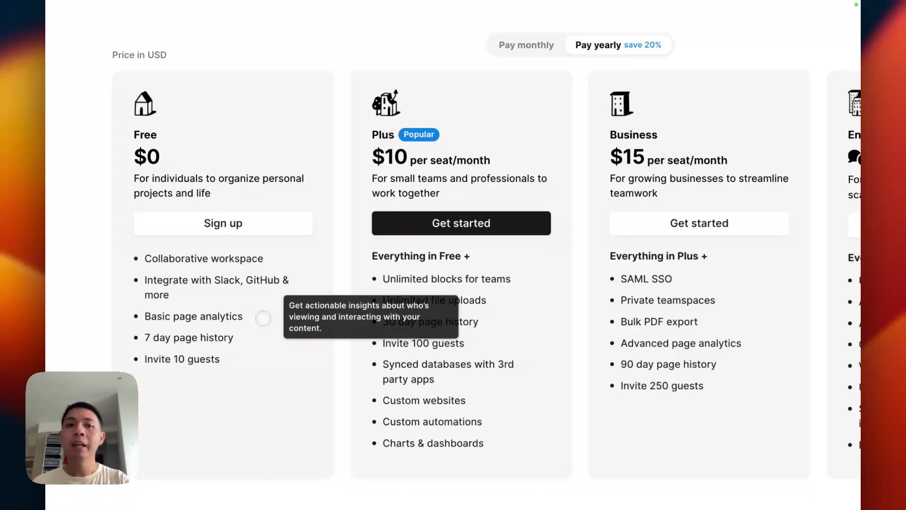
mouse_move(254, 343)
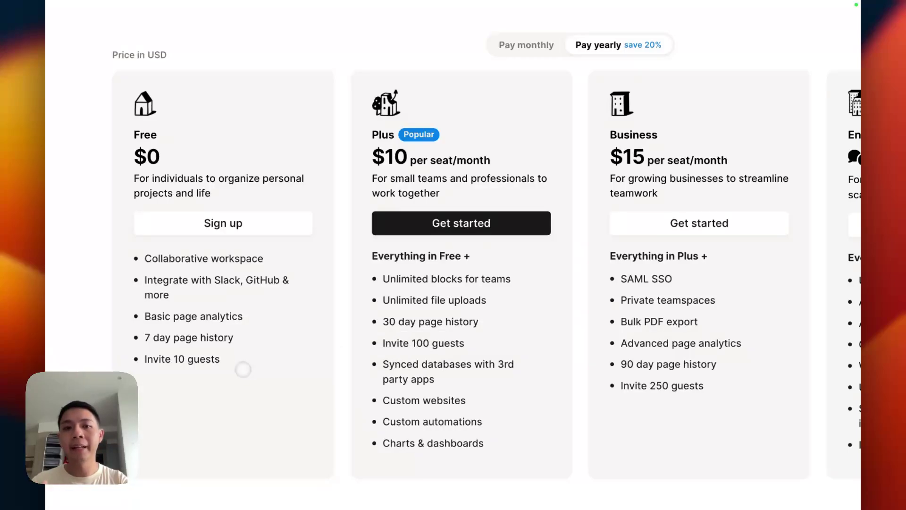
mouse_move(235, 363)
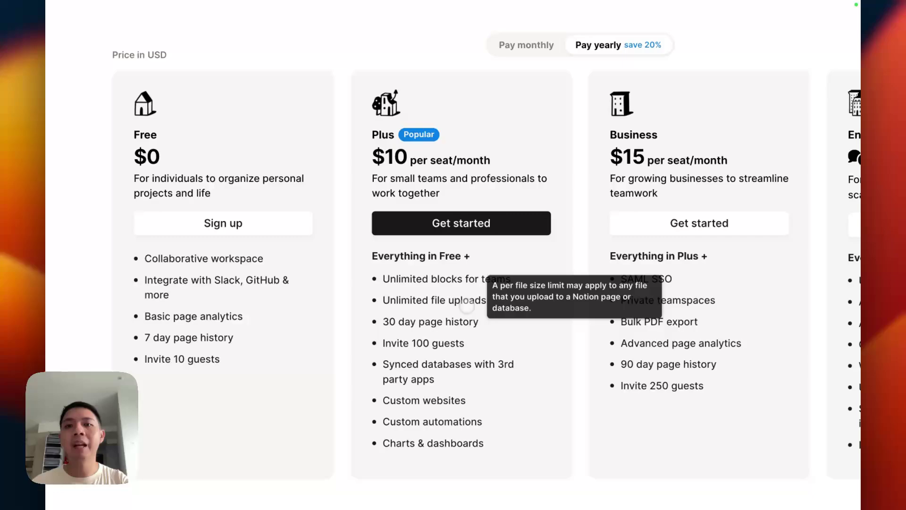
mouse_move(522, 279)
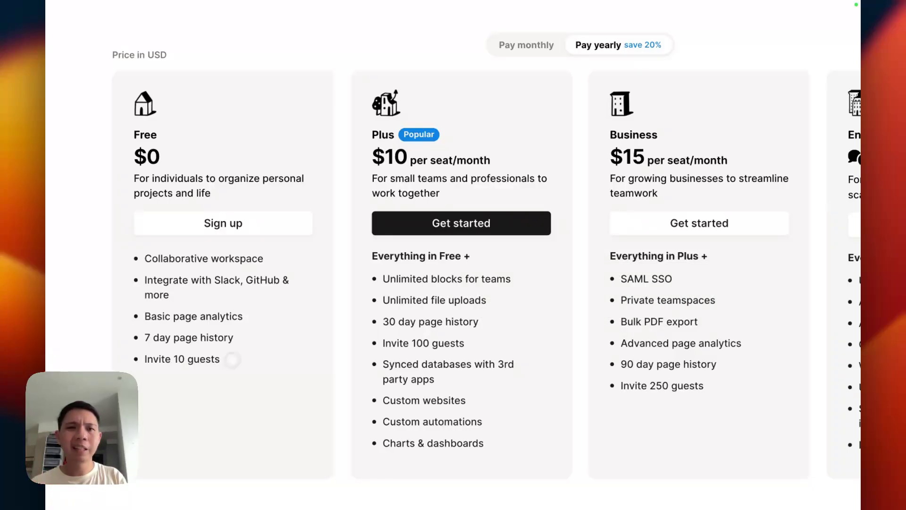
mouse_move(224, 342)
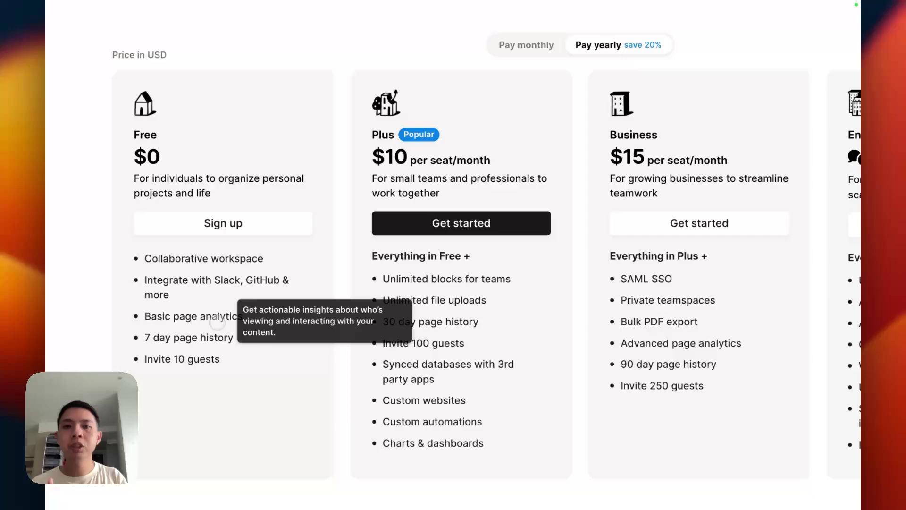
mouse_move(511, 304)
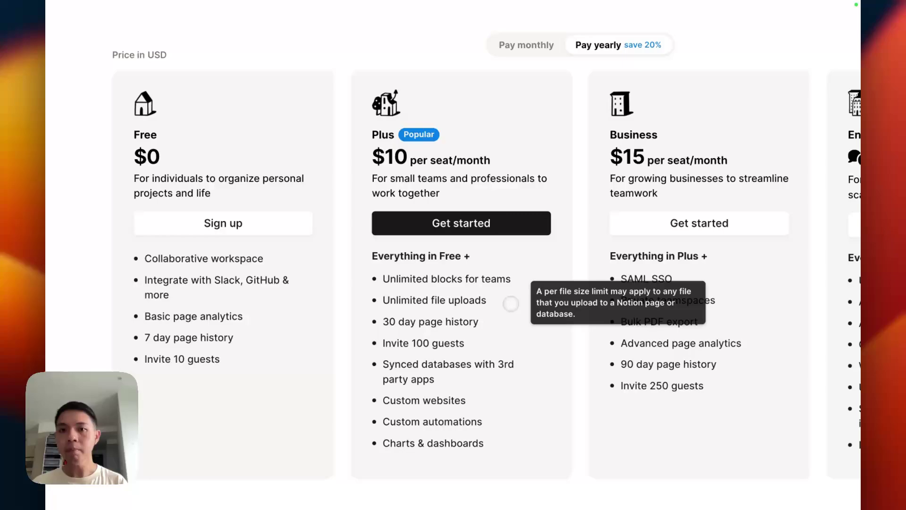
mouse_move(489, 326)
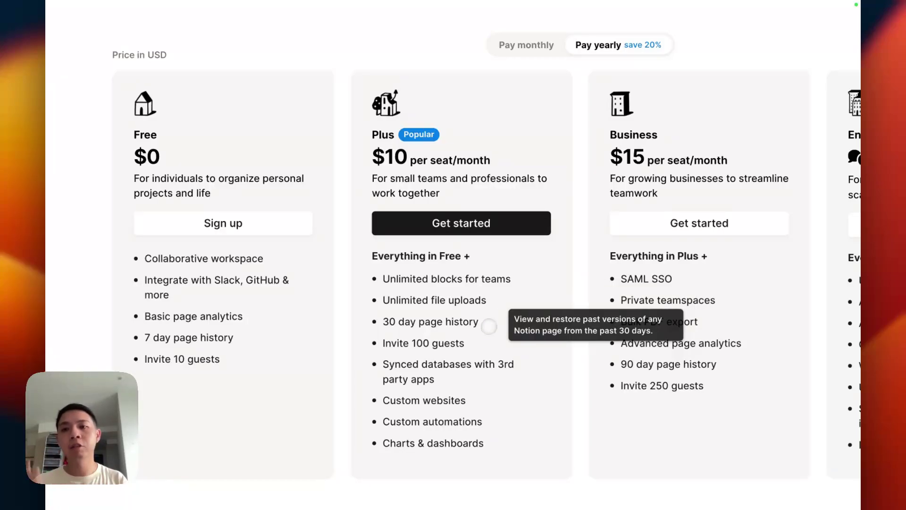
mouse_move(473, 344)
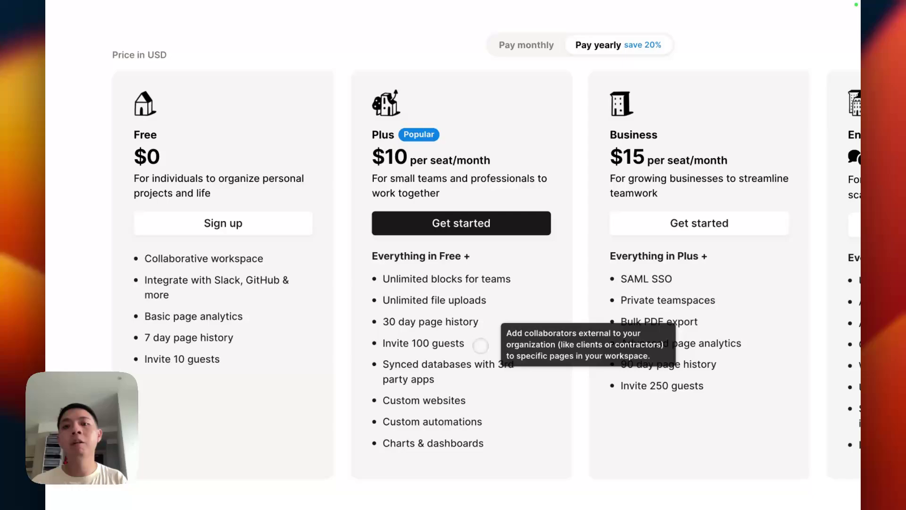
mouse_move(512, 370)
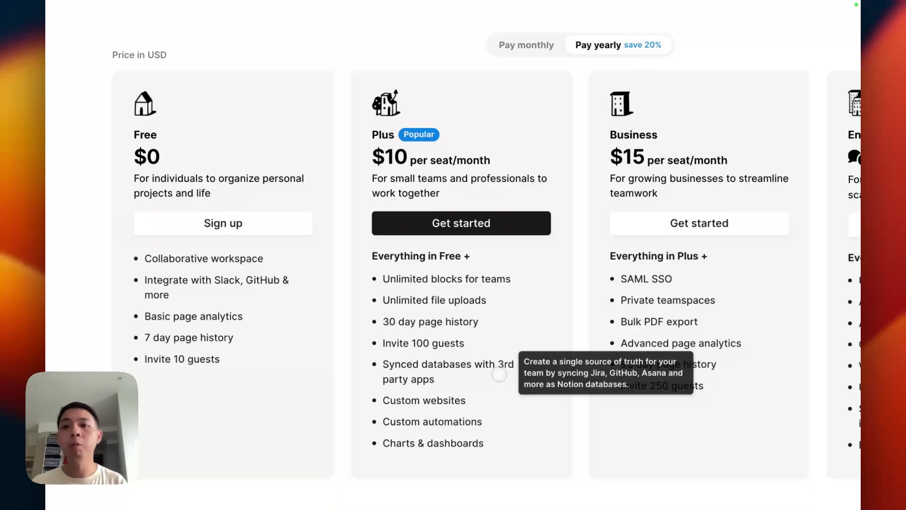
mouse_move(483, 405)
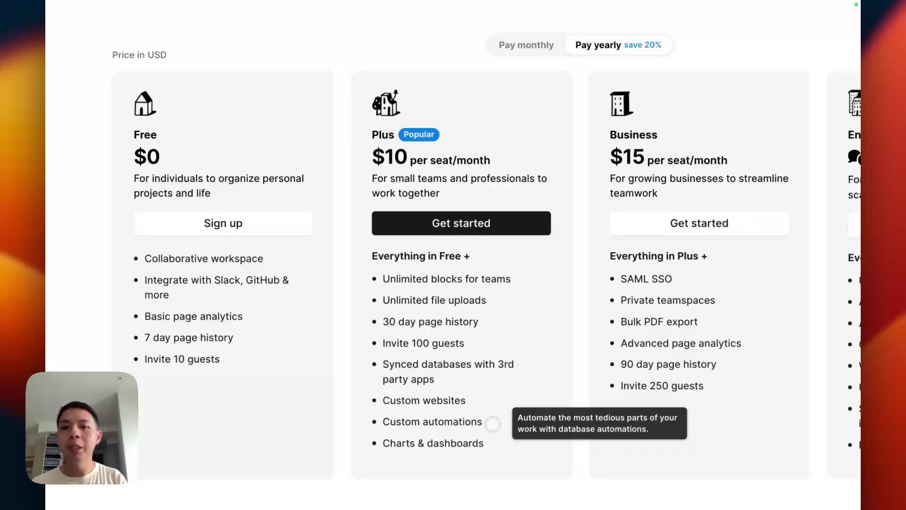
mouse_move(488, 442)
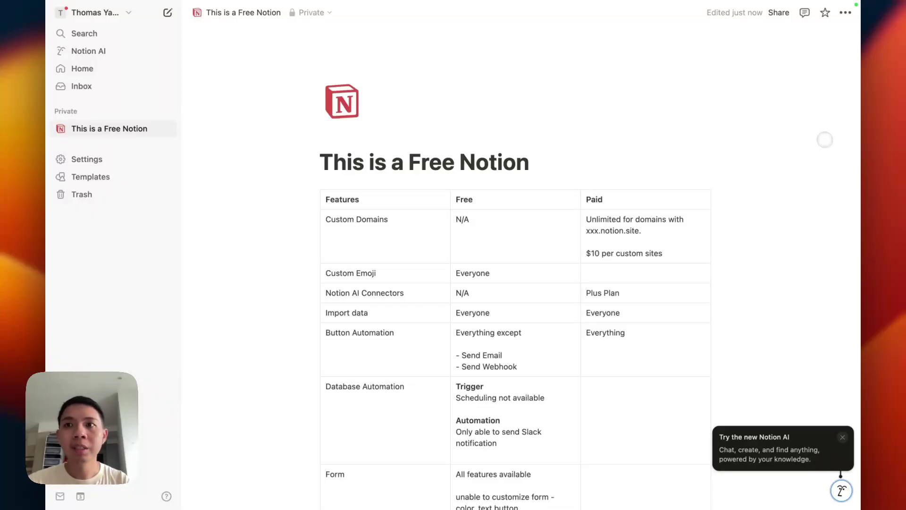
Publish the 'This is a Free Notion' page to the web
click(779, 15)
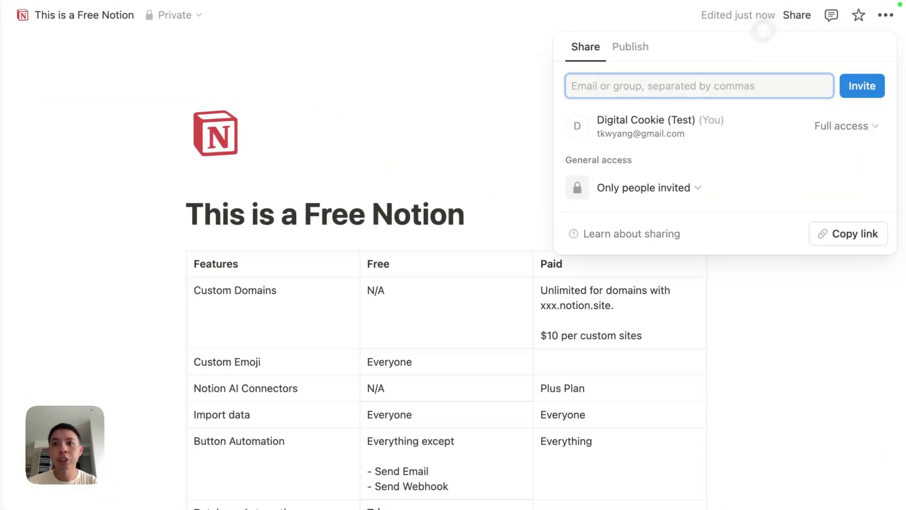
click(655, 50)
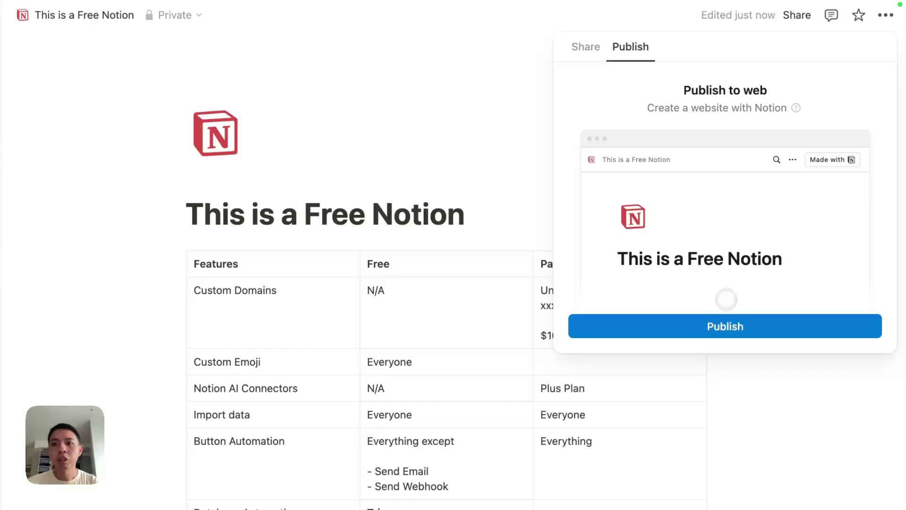
click(717, 326)
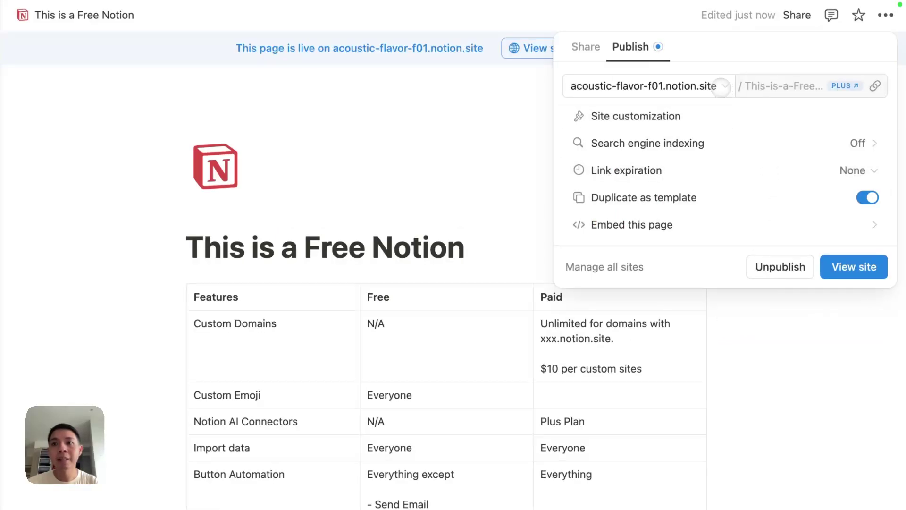
Check the available publishing domains, then select the page's whole web address slug
click(722, 87)
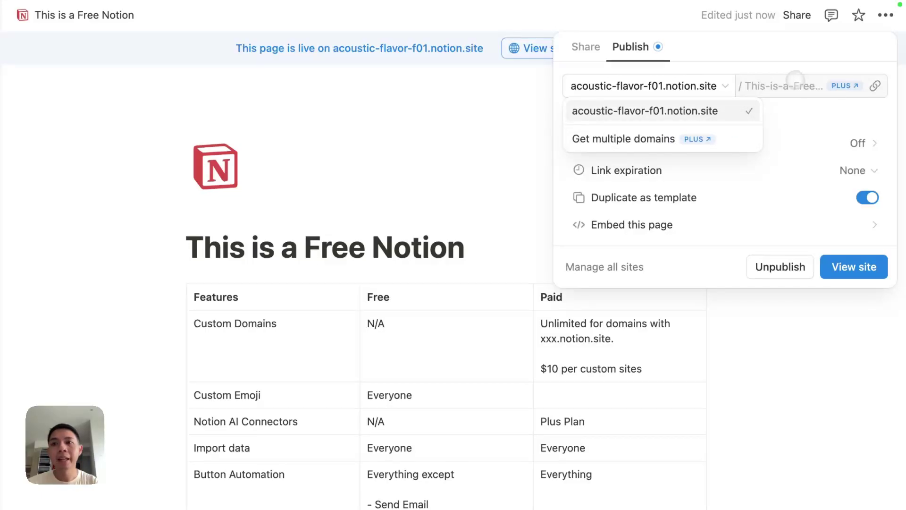
click(779, 85)
click(781, 86)
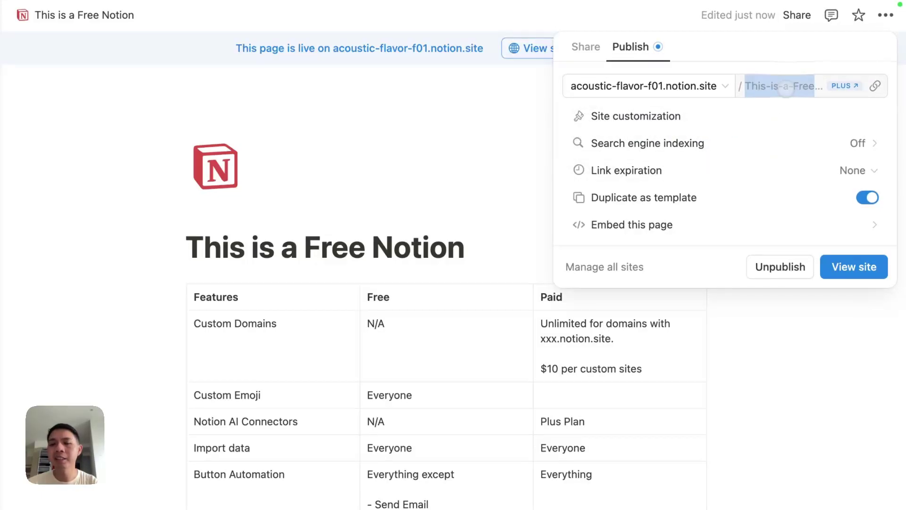
triple_click(785, 88)
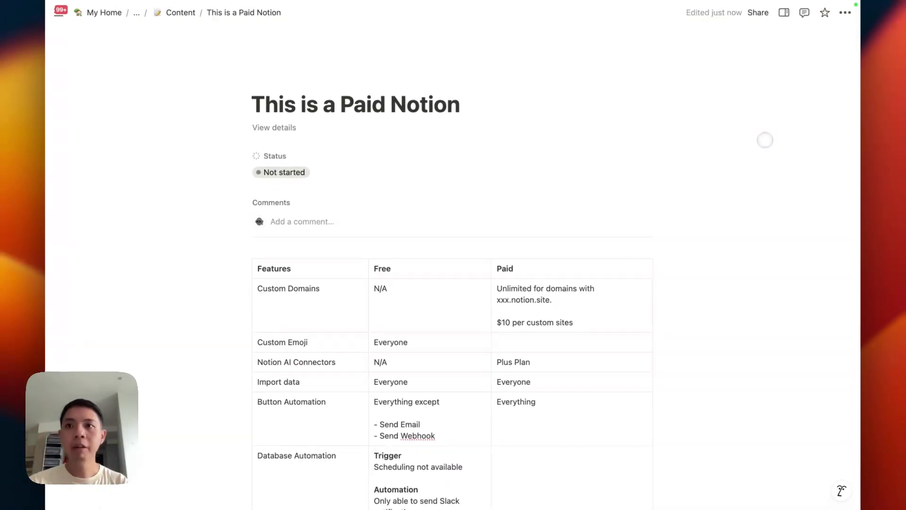
click(758, 13)
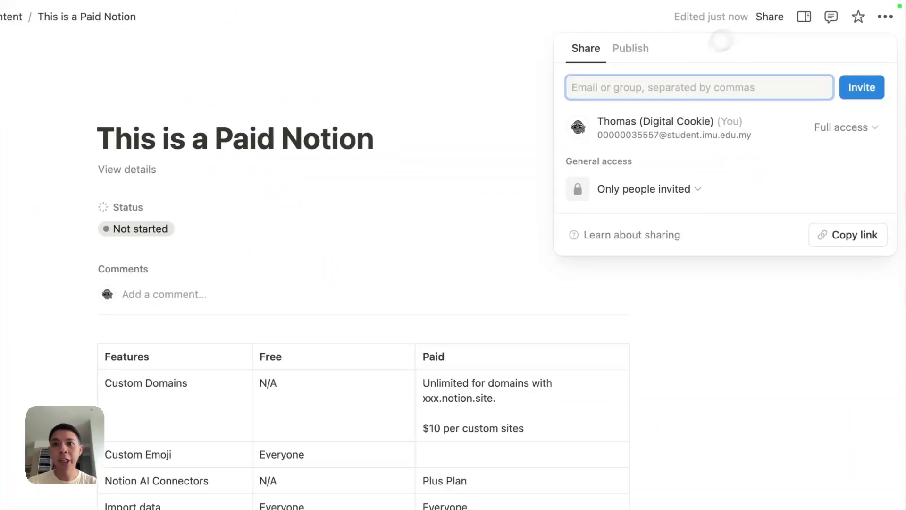
click(631, 48)
click(702, 307)
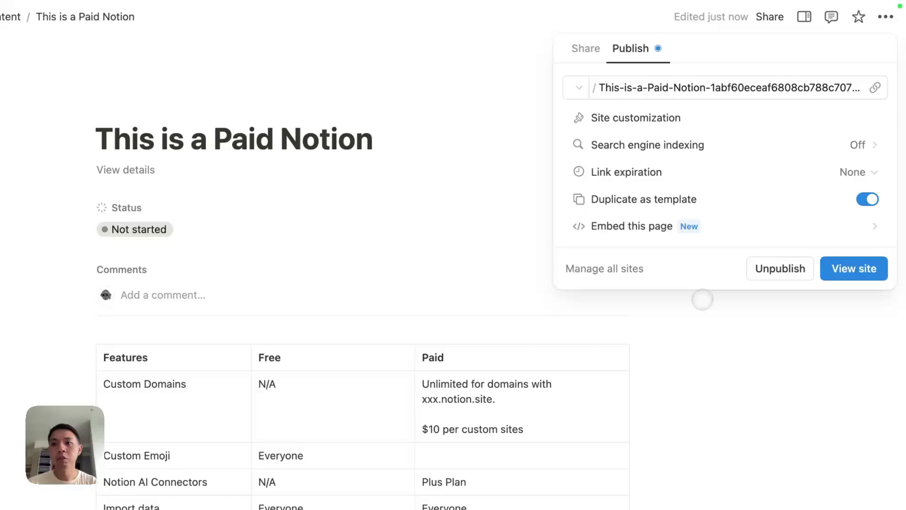
click(680, 87)
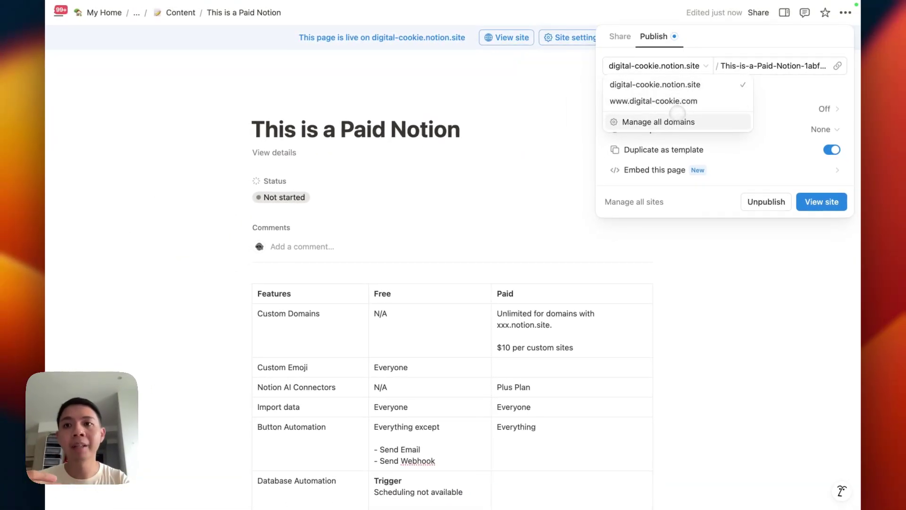
click(678, 118)
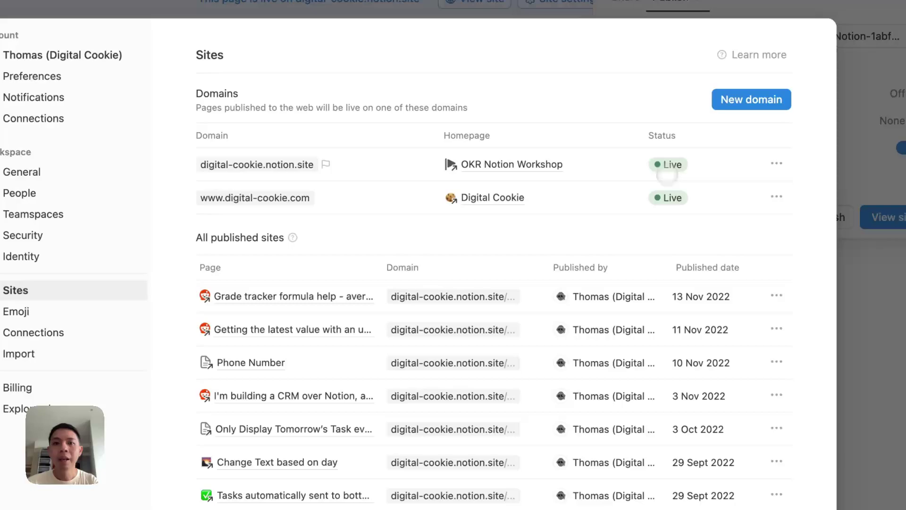
click(743, 97)
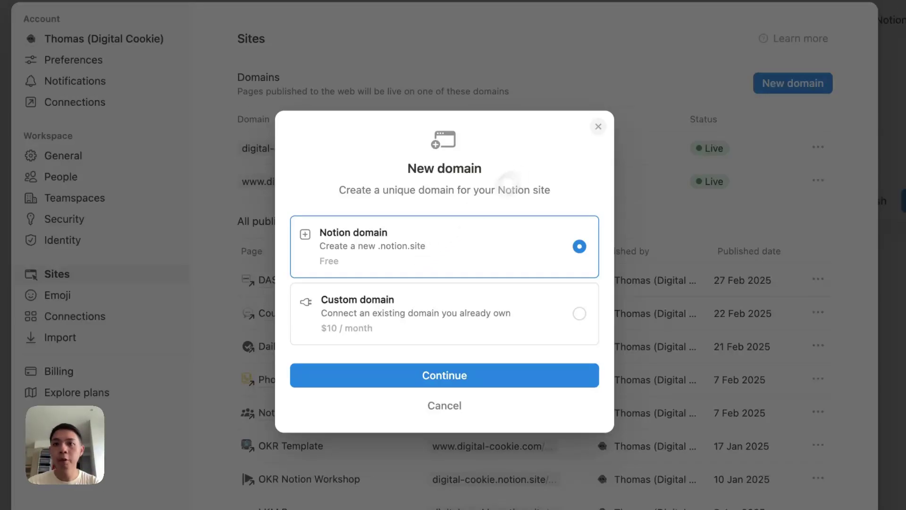
click(598, 126)
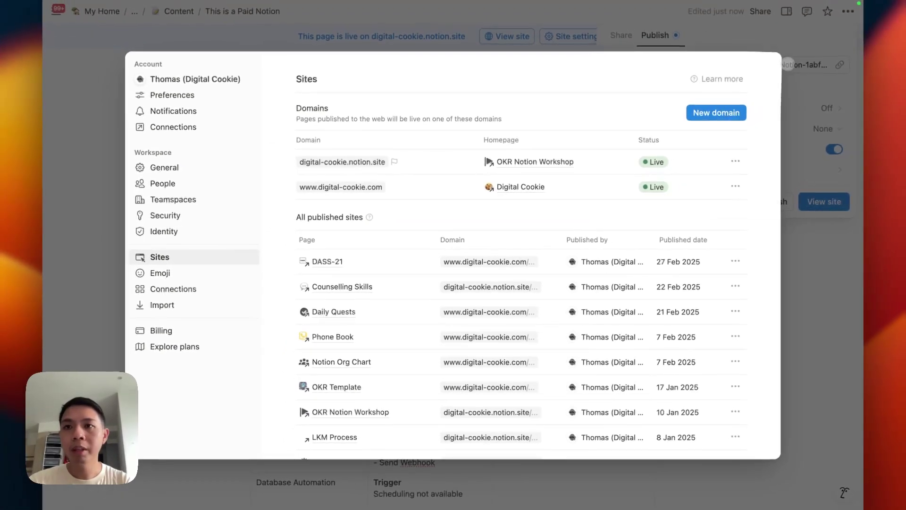
Change the Paid Notion page's slug to 'tutorial-notion' and copy its public link
click(787, 64)
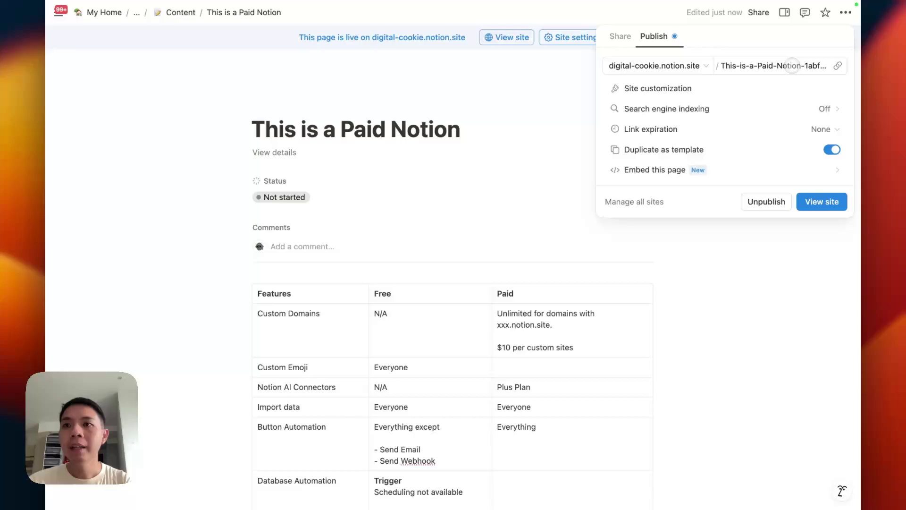
click(783, 66)
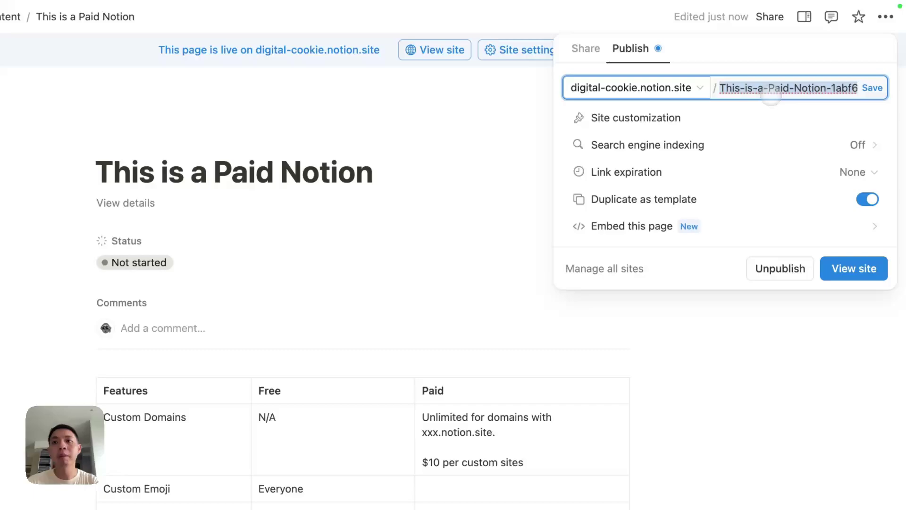
text(tutorial)
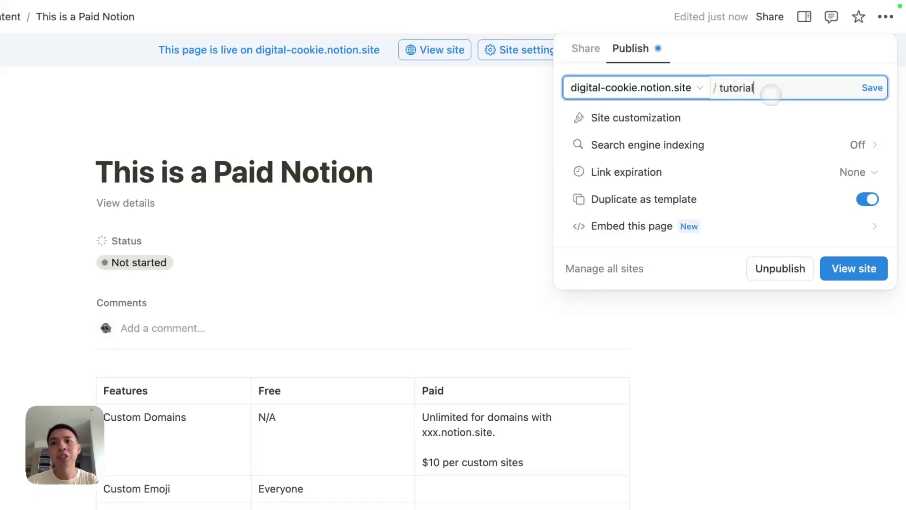
text(-notio)
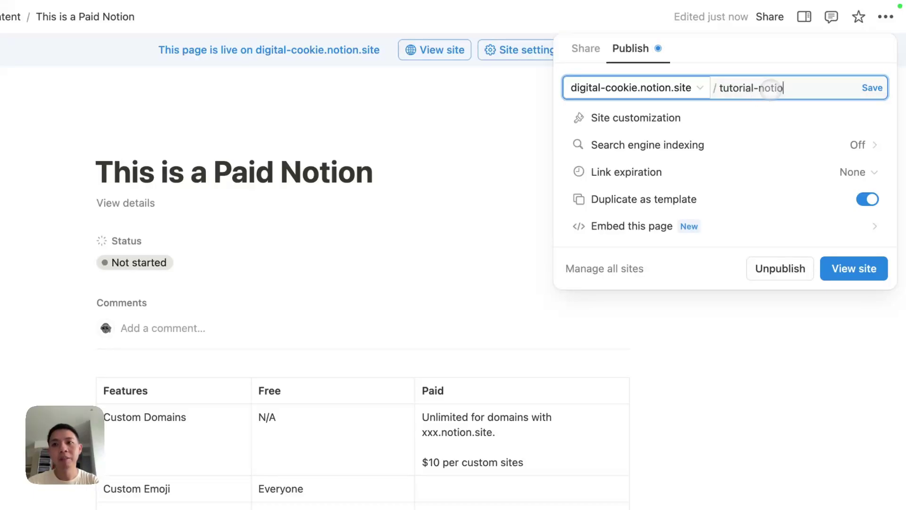
text(n)
click(872, 88)
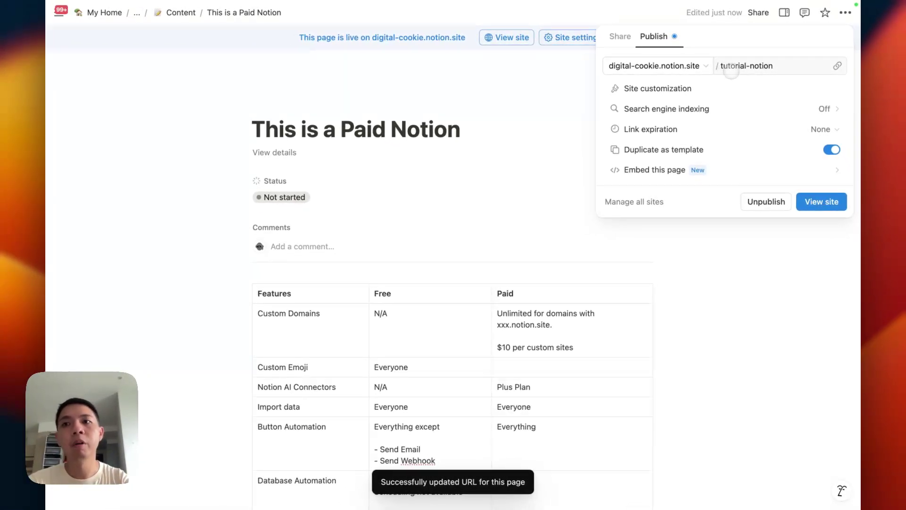
click(840, 67)
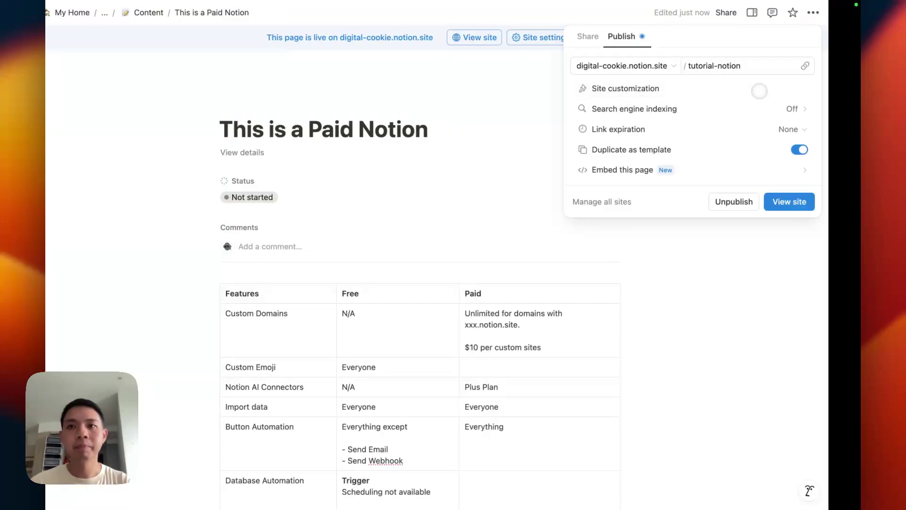
Open site customization for the Free Notion page published at acoustic-flavor-f01.notion.site
mouse_move(74, 218)
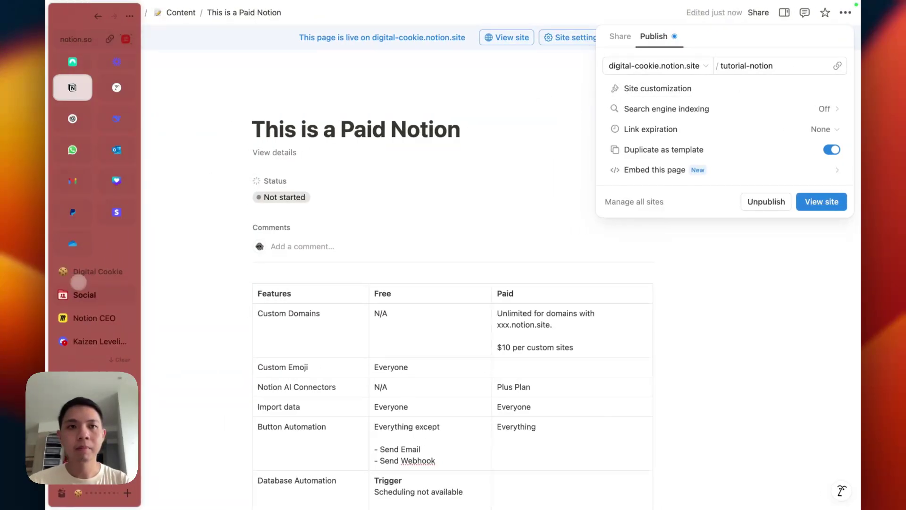
scroll(74, 219, right, 3)
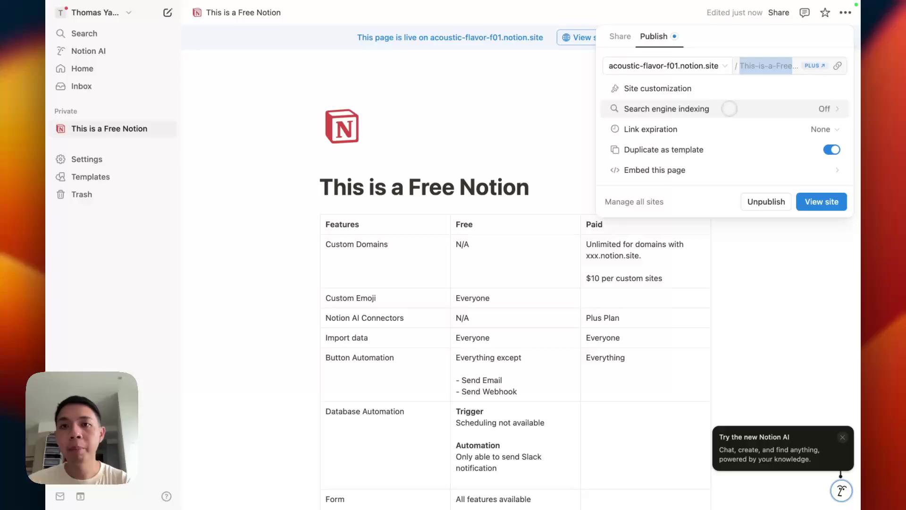
click(739, 88)
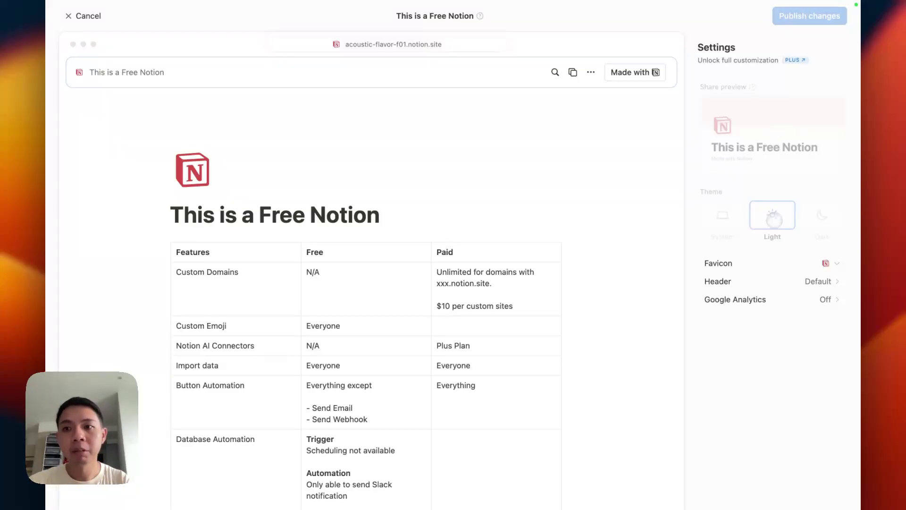
Review the site's Favicon choices and Header settings, then return to the main site settings
click(802, 263)
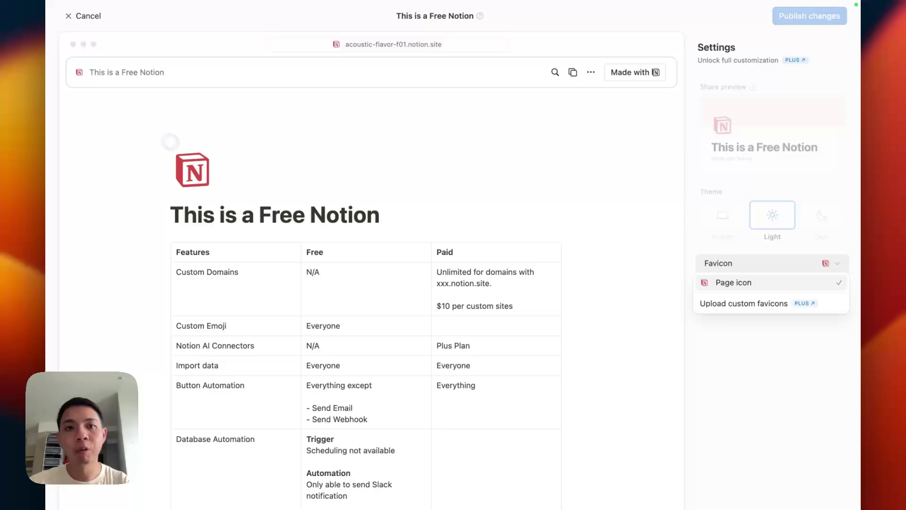
click(775, 218)
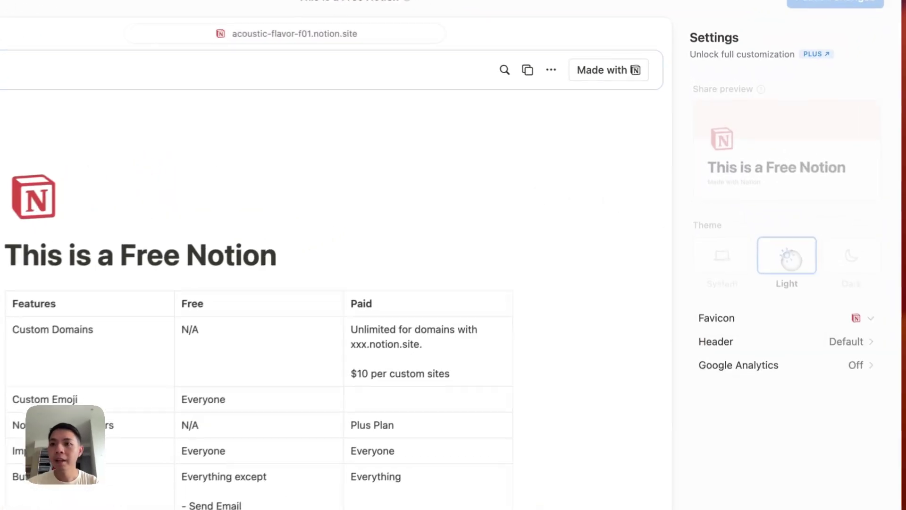
click(798, 343)
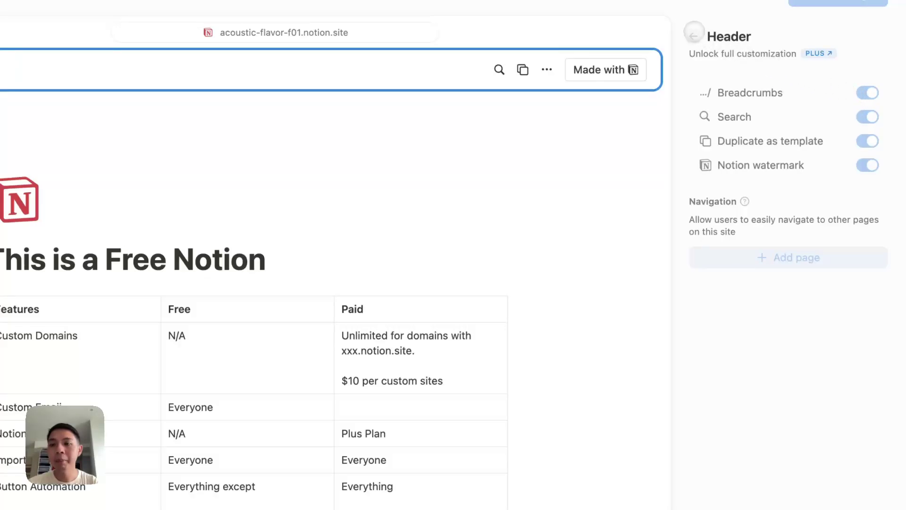
click(694, 36)
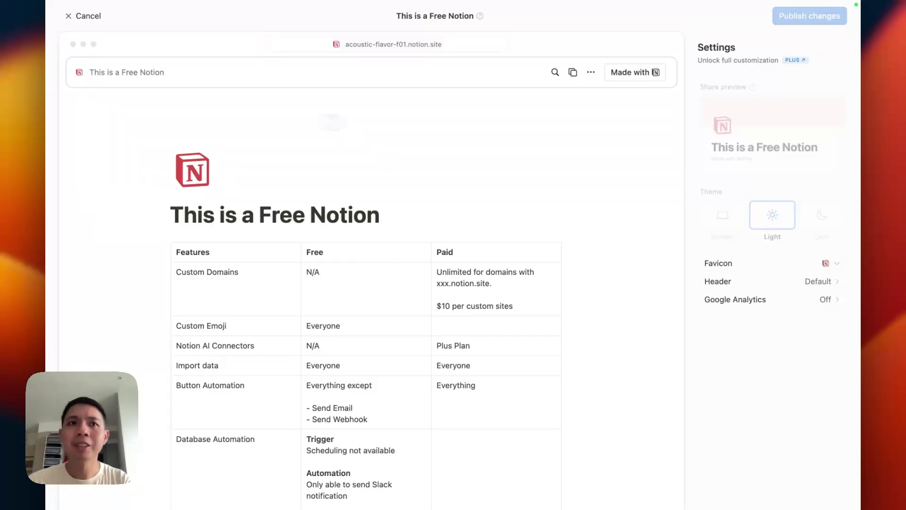
Cancel site customization and unpublish the 'This is a Free Notion' page from the web
click(83, 16)
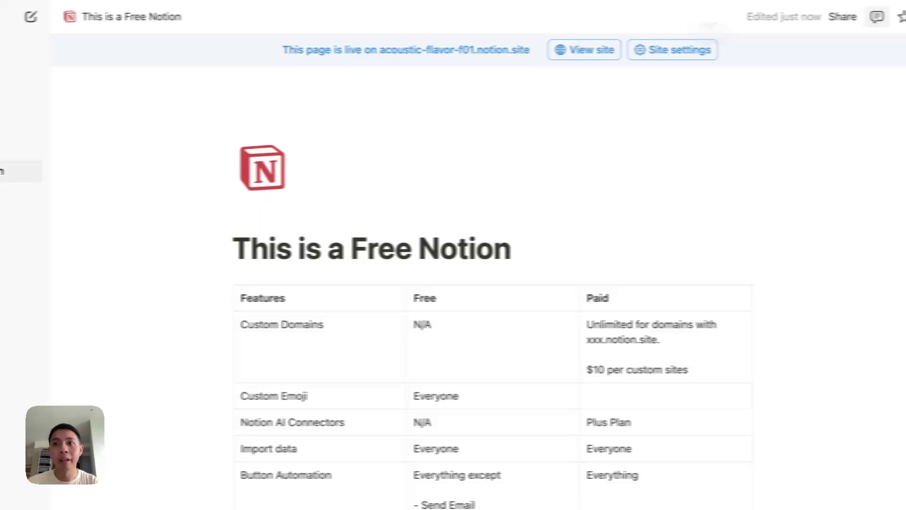
click(796, 17)
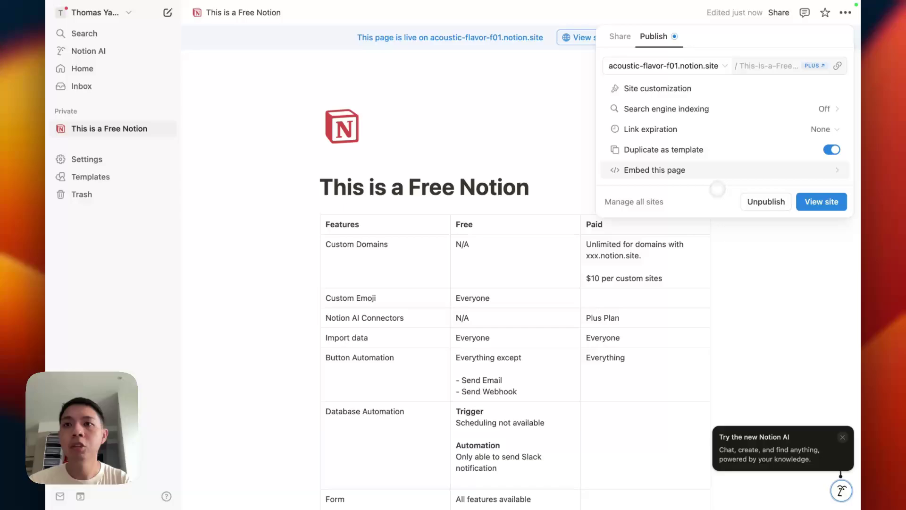
click(765, 201)
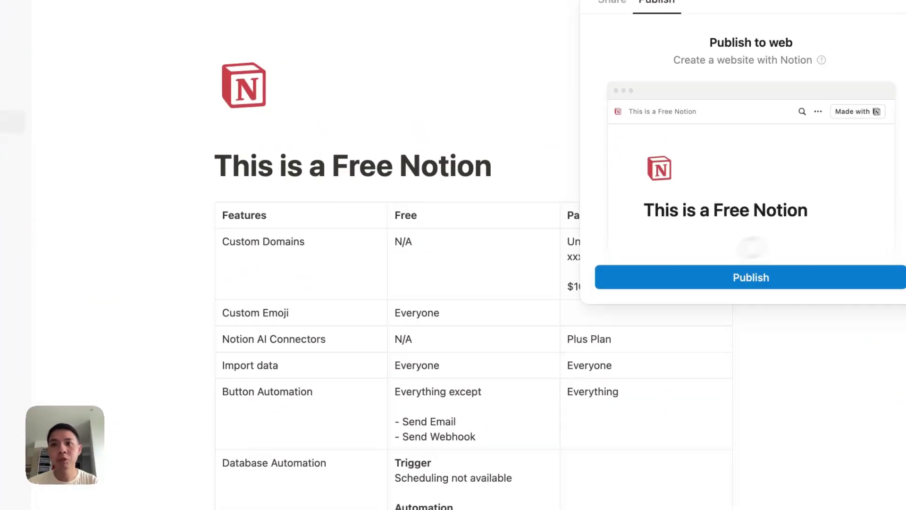
click(552, 117)
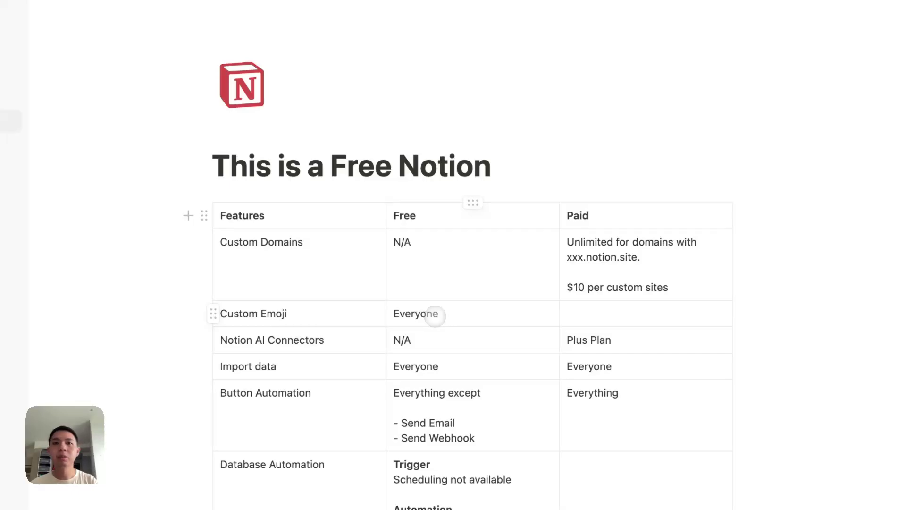
click(236, 84)
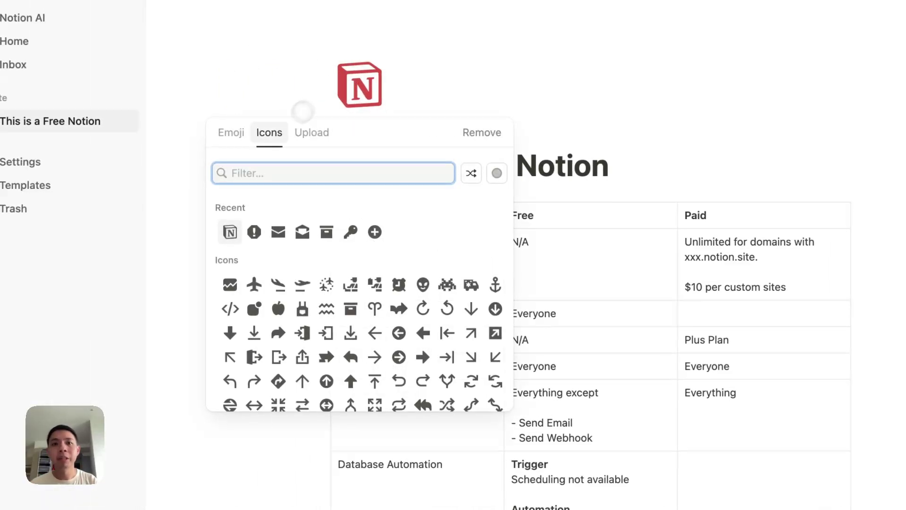
click(297, 133)
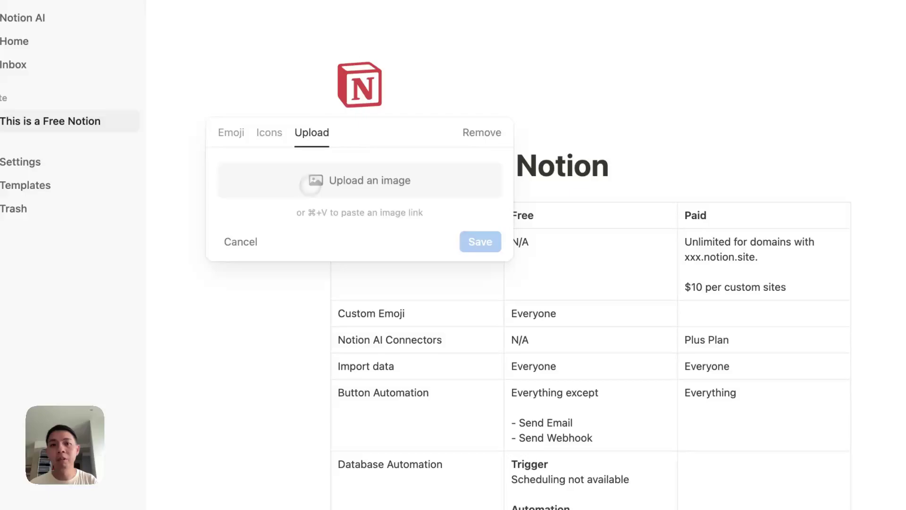
click(231, 133)
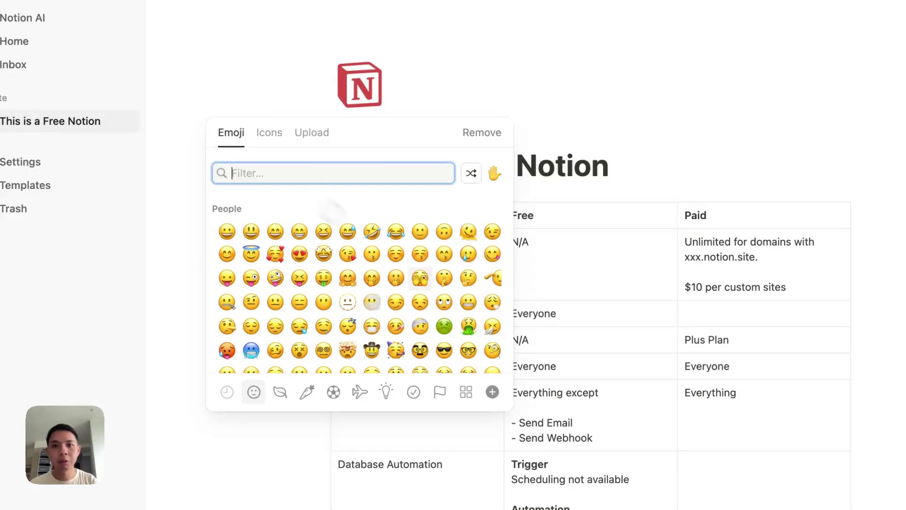
click(493, 392)
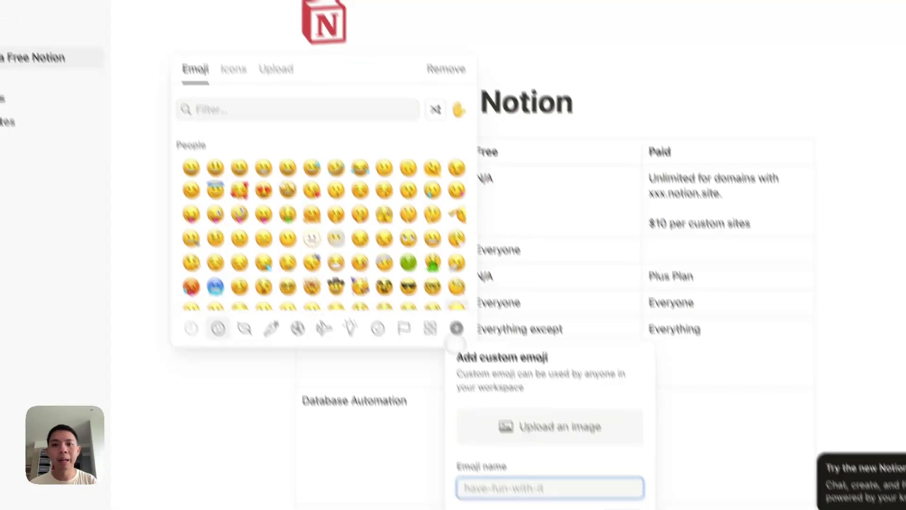
click(517, 240)
click(517, 240)
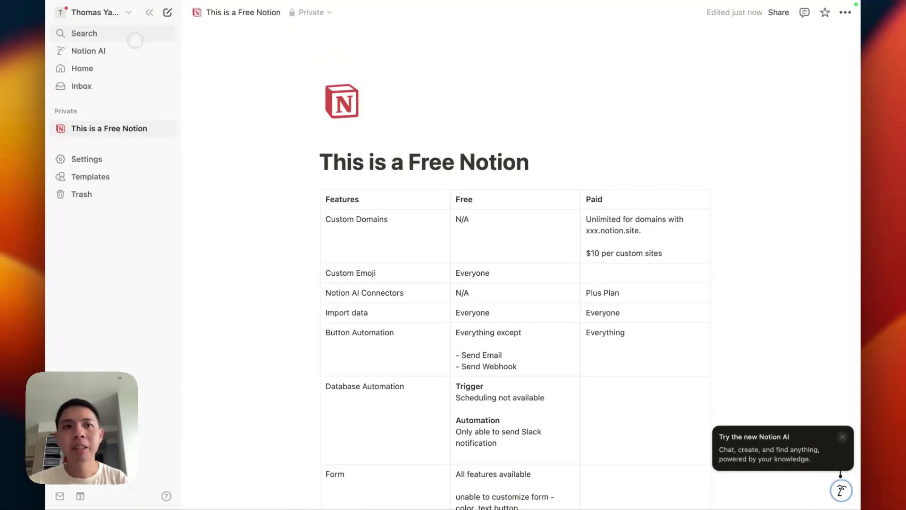
click(120, 19)
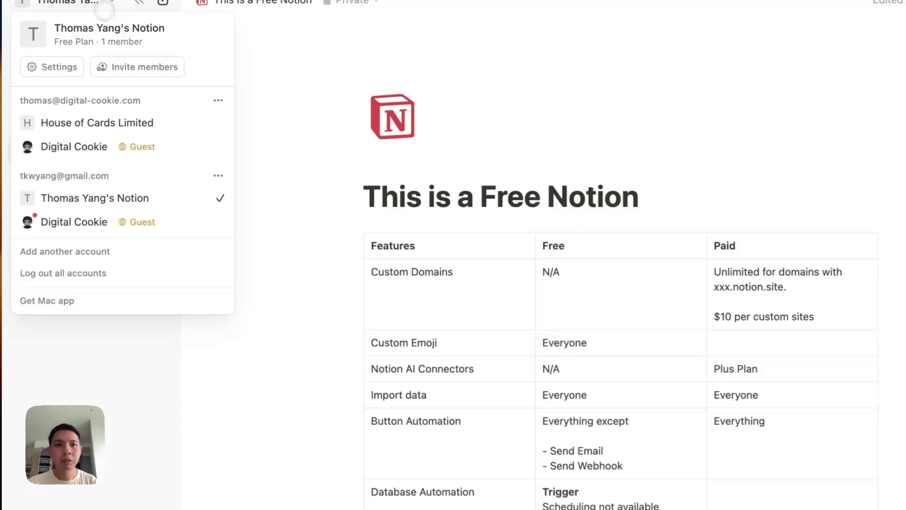
click(234, 288)
click(89, 189)
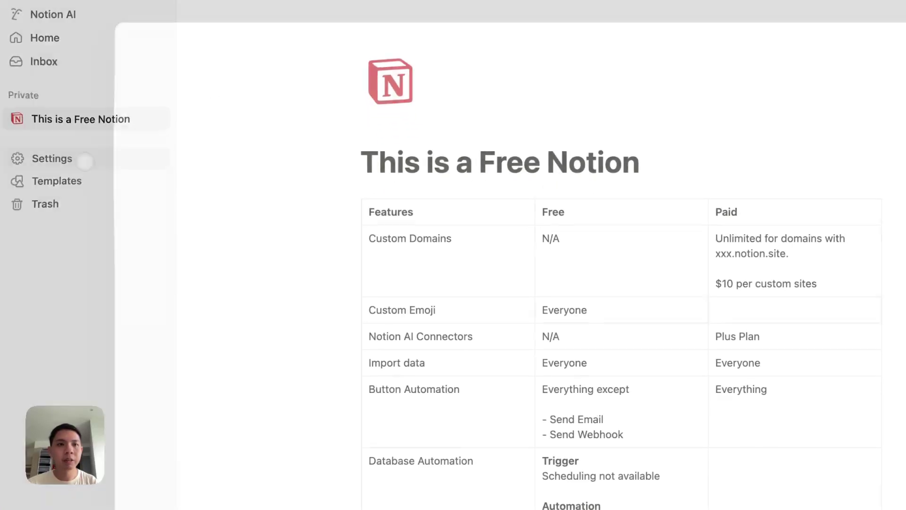
click(202, 332)
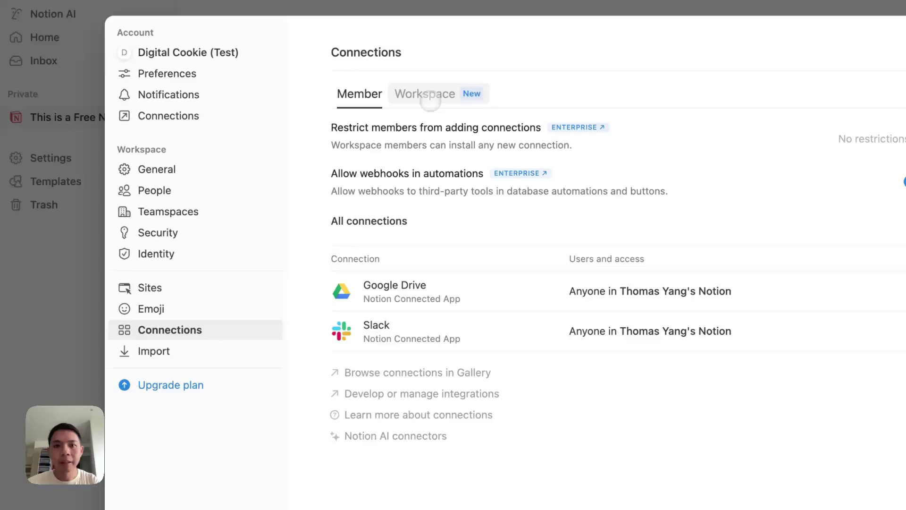
click(430, 101)
scroll(448, 273, down, 5)
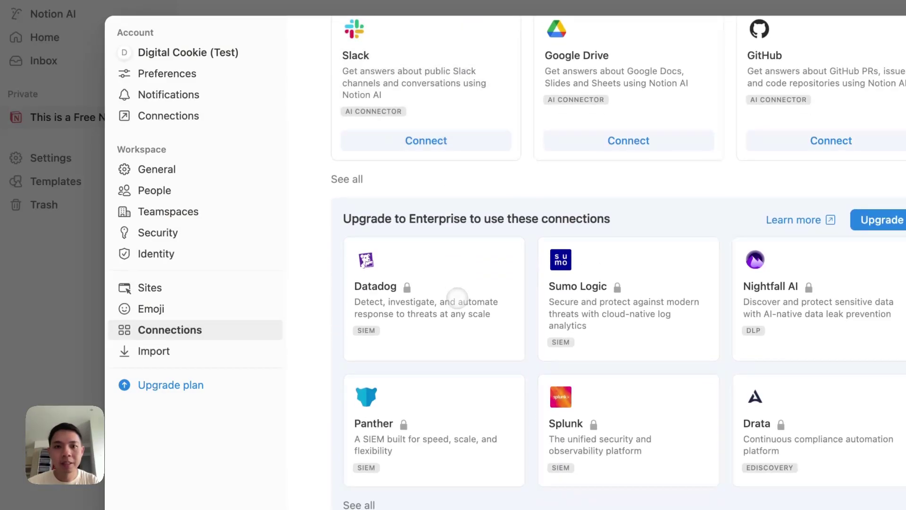
scroll(457, 295, up, 5)
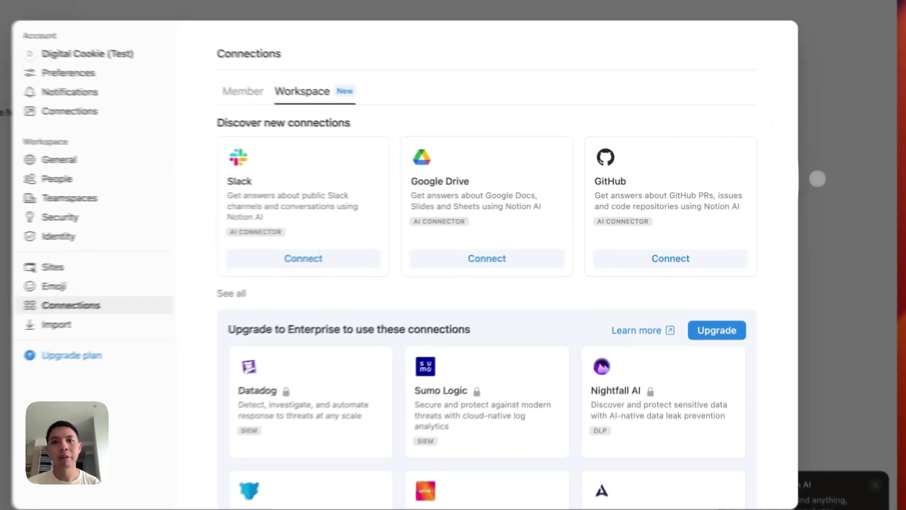
key(Escape)
scroll(512, 283, down, 2)
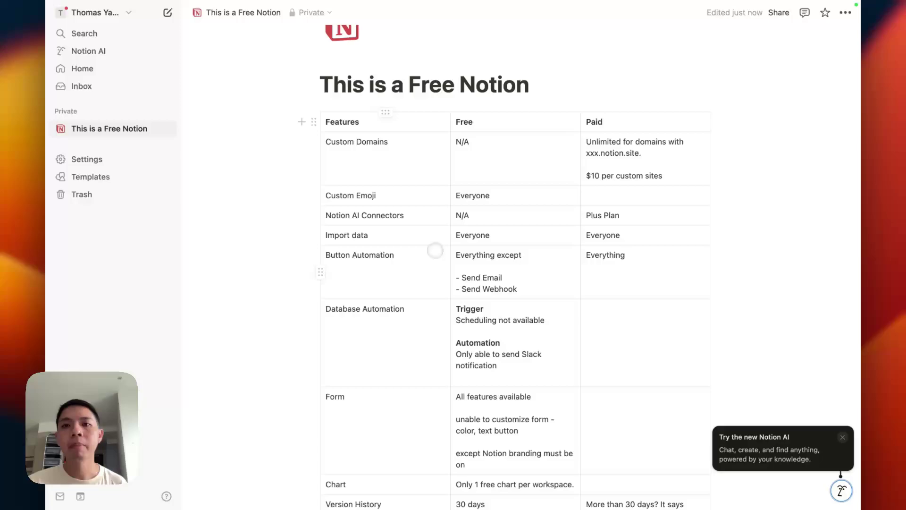
click(435, 250)
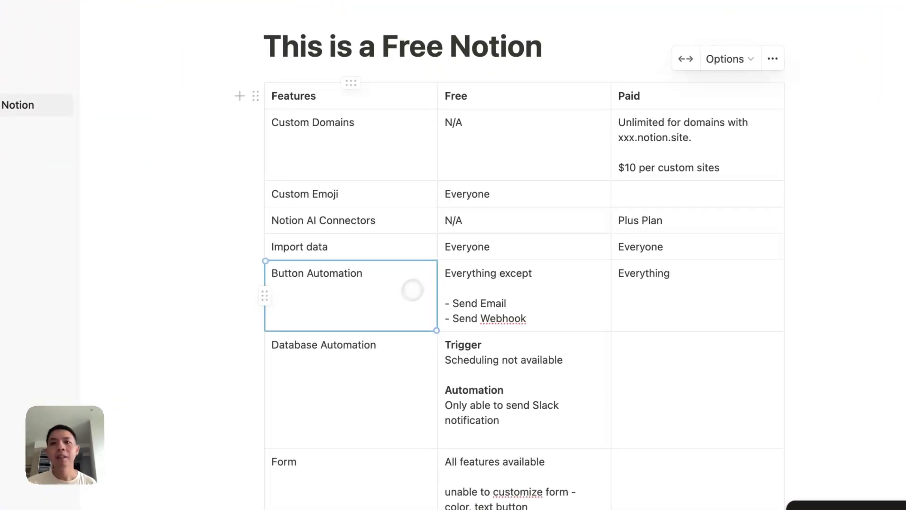
scroll(451, 302, up, 3)
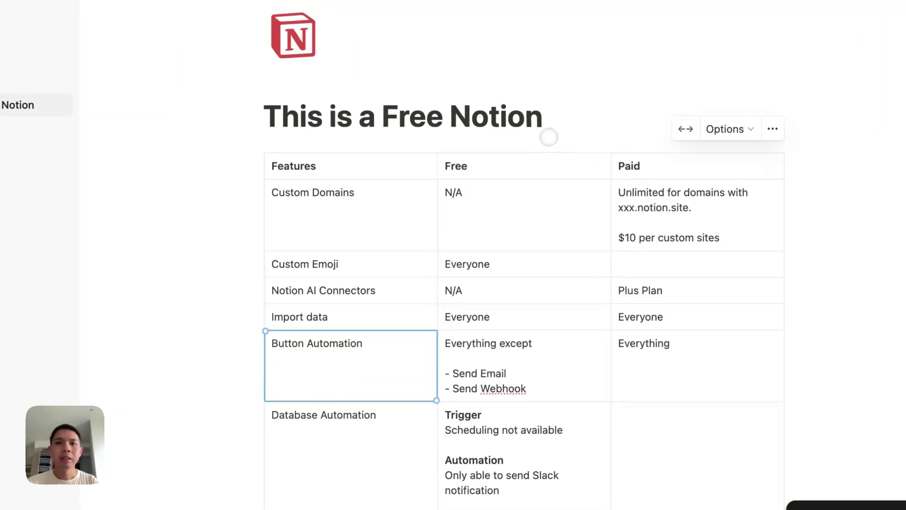
click(548, 137)
click(561, 122)
key(Return)
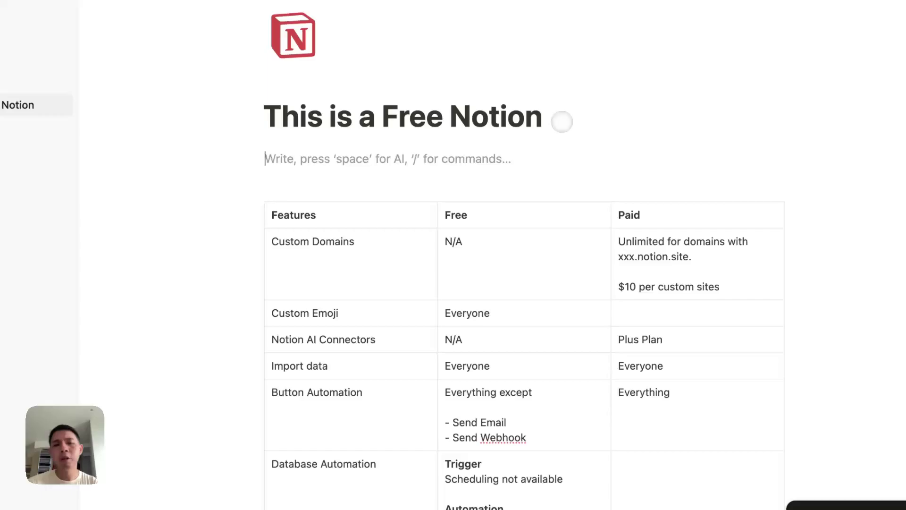
text(/button)
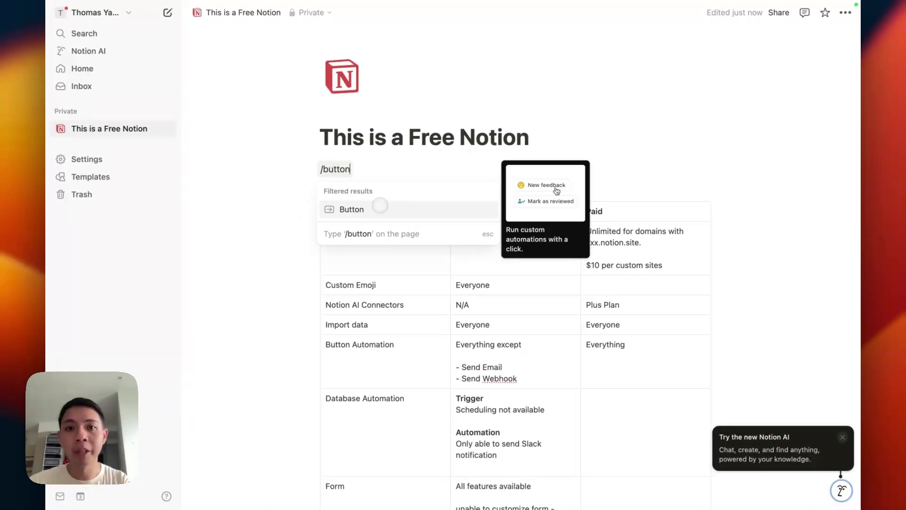
click(378, 207)
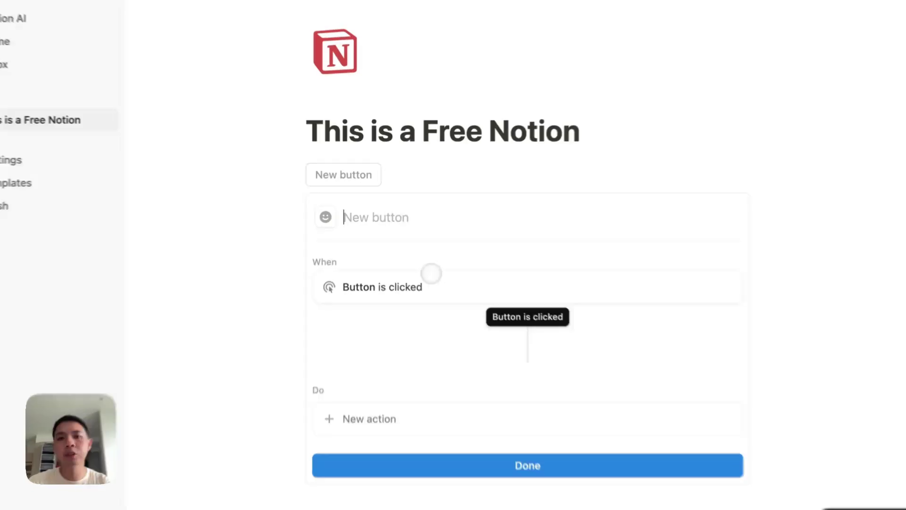
text(Click su mi)
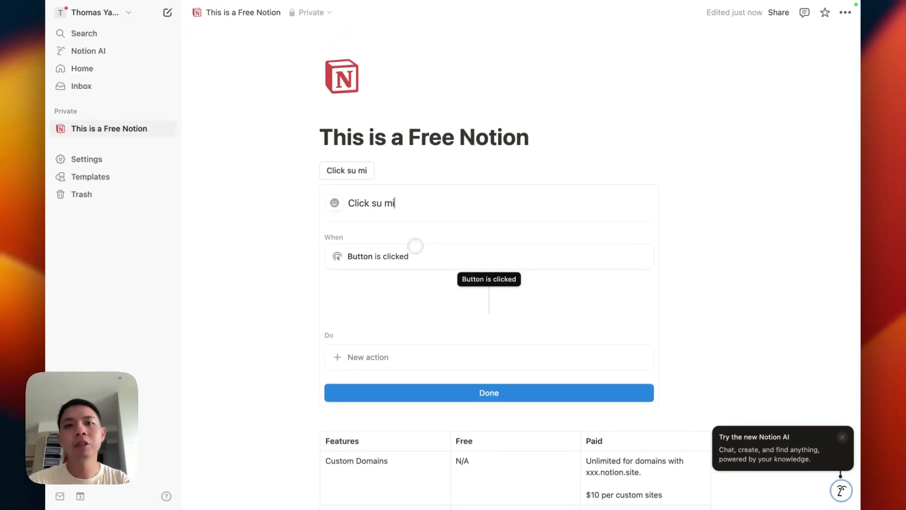
key(BackSpace)
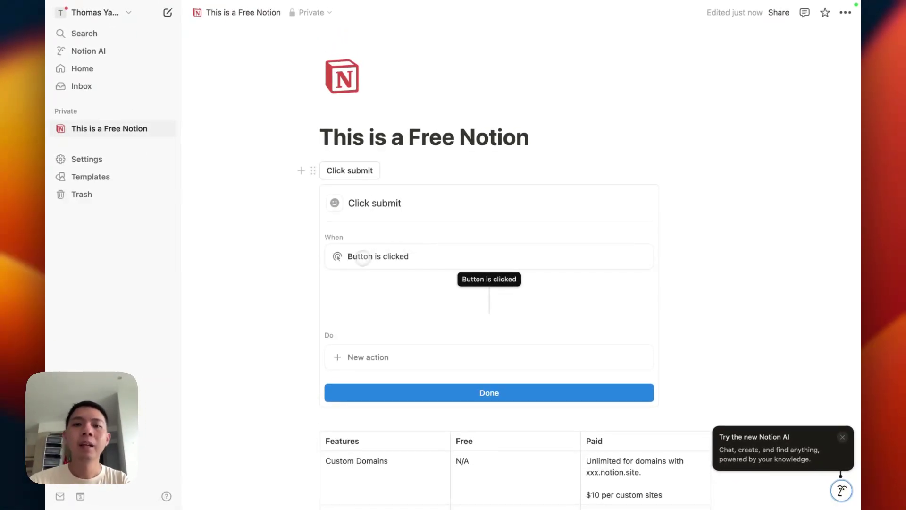
click(373, 359)
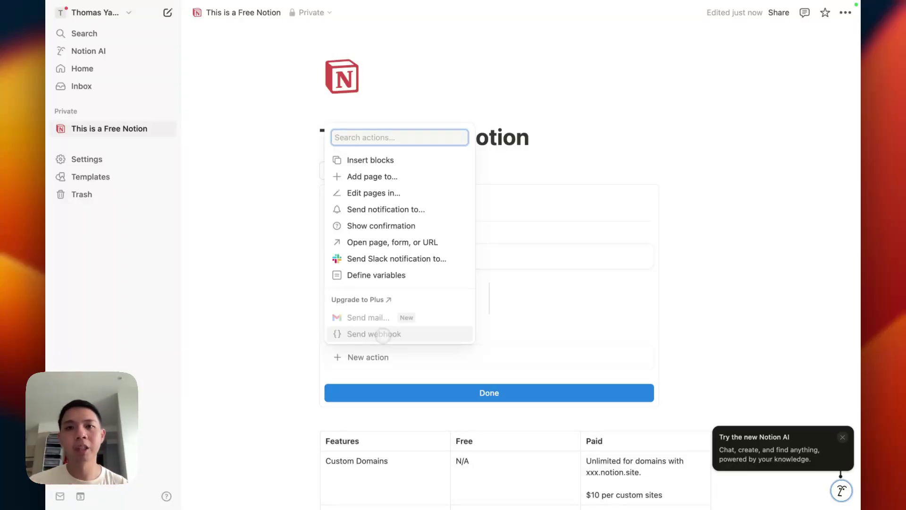
click(517, 242)
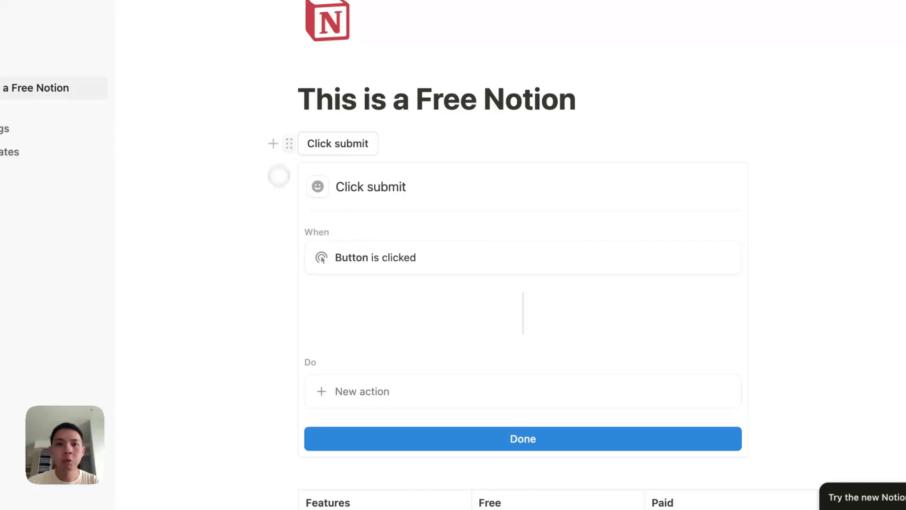
click(289, 141)
Delete the trial button block from the page
click(188, 105)
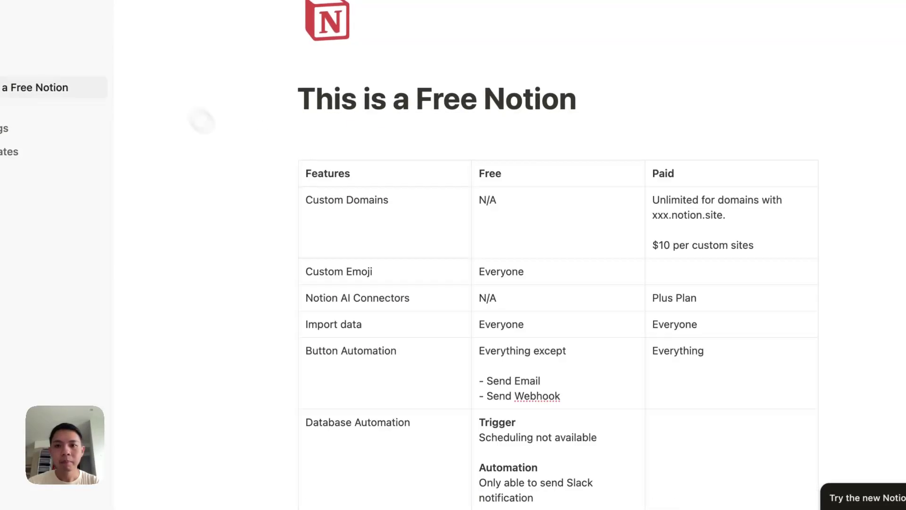
scroll(373, 287, down, 2)
scroll(373, 287, down, 1)
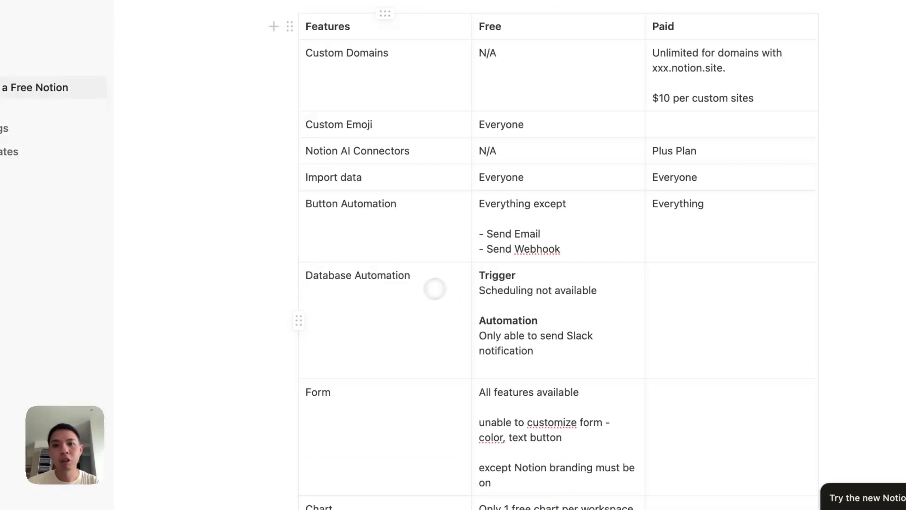
scroll(526, 302, up, 4)
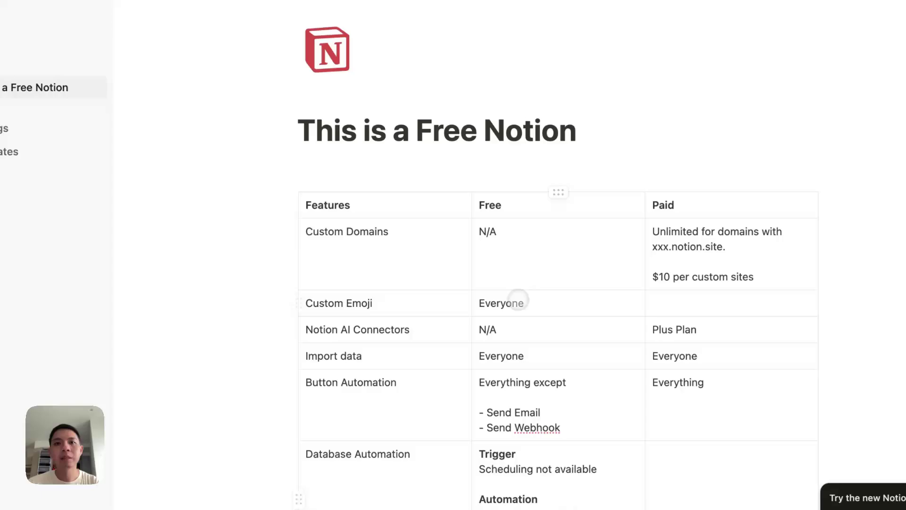
Insert an inline database below the page title and name it 'Database'
click(520, 157)
text(/database)
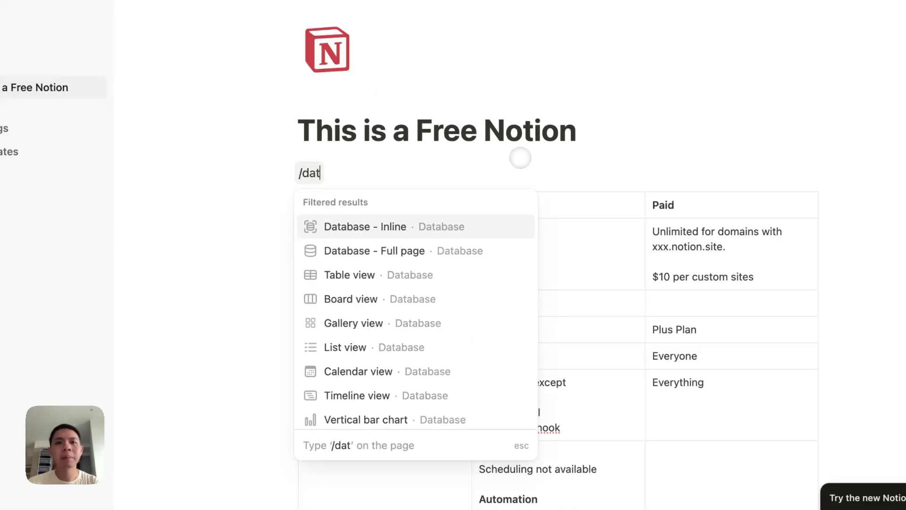
key(Return)
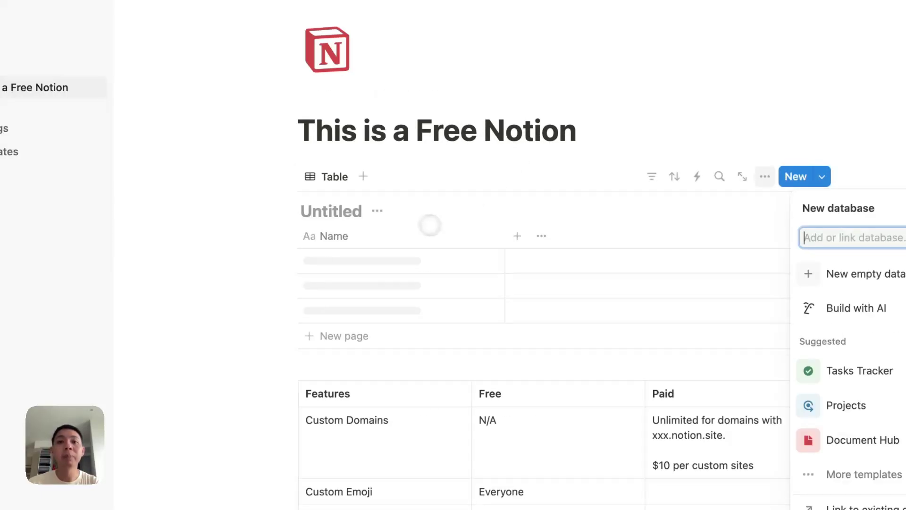
click(327, 213)
text(Databas)
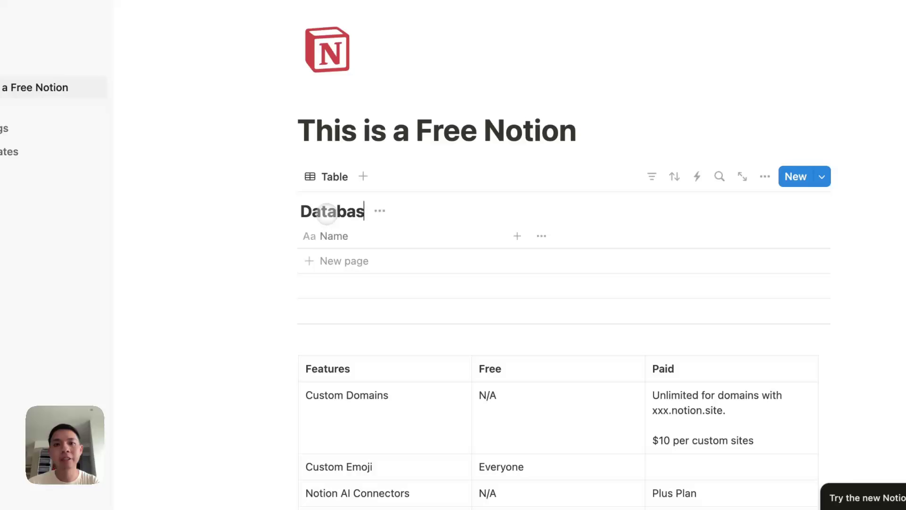
text(e)
Add an empty block under the title and drag it just above the Features table
click(613, 128)
key(Return)
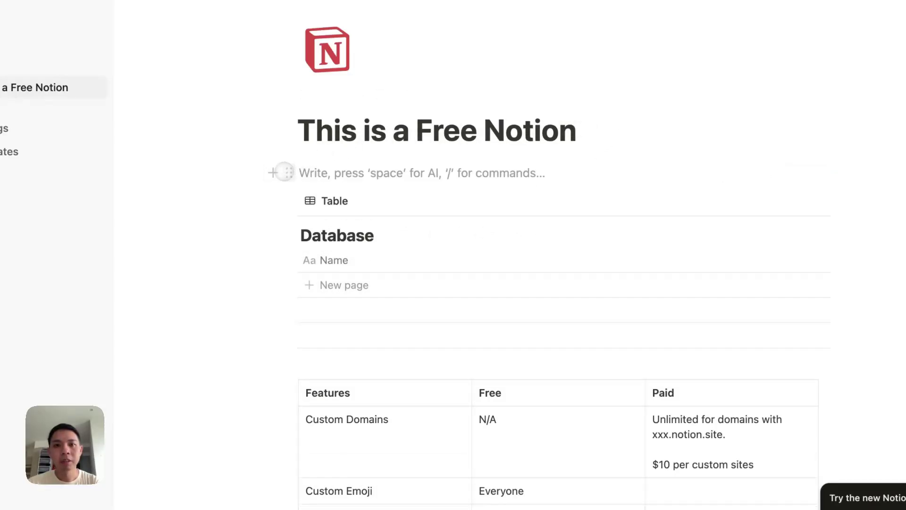
drag(284, 172, 390, 366)
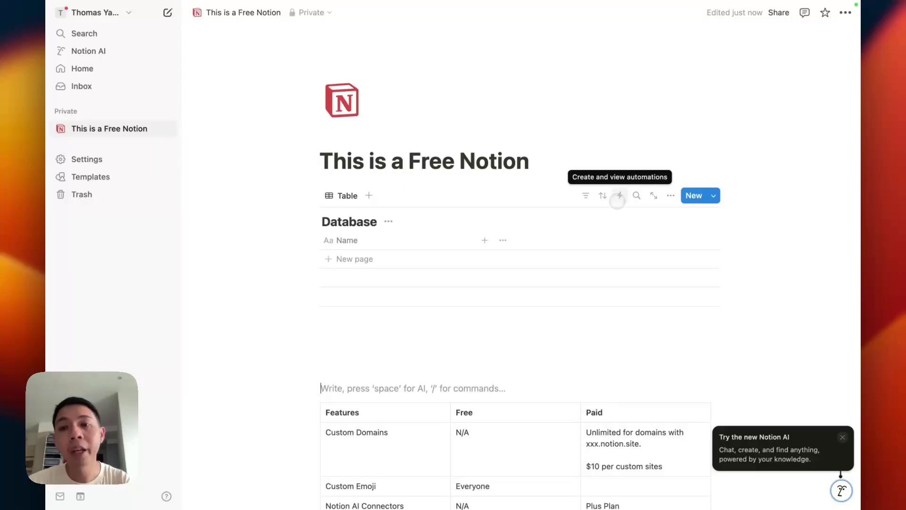
Start a new automation on the Database, try the Name trigger, then return to the trigger list
click(618, 198)
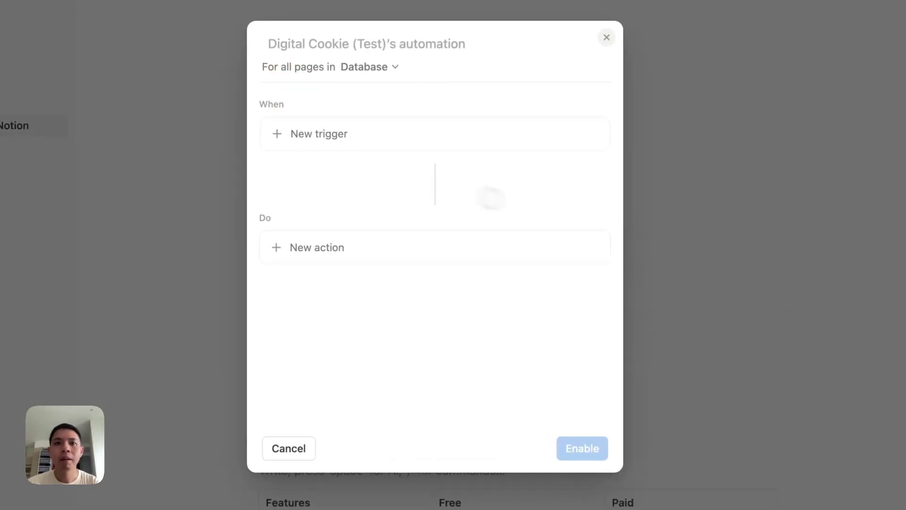
click(330, 134)
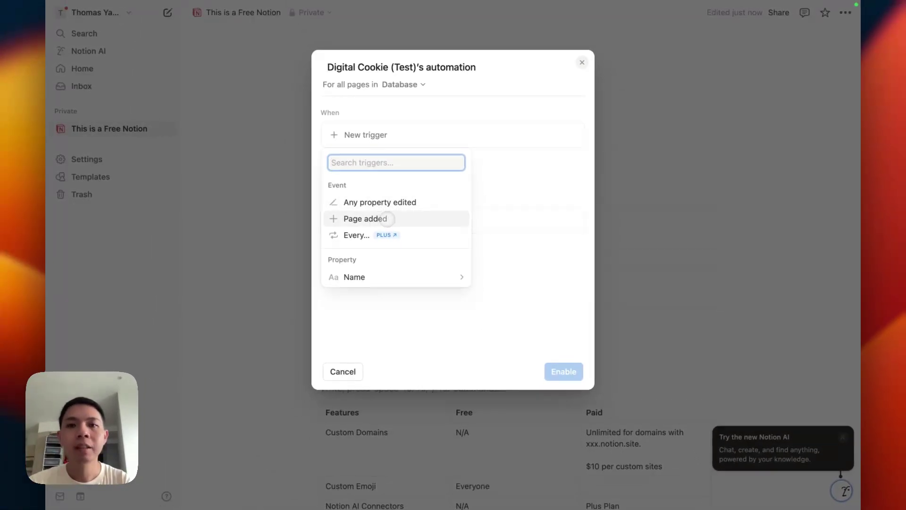
click(396, 277)
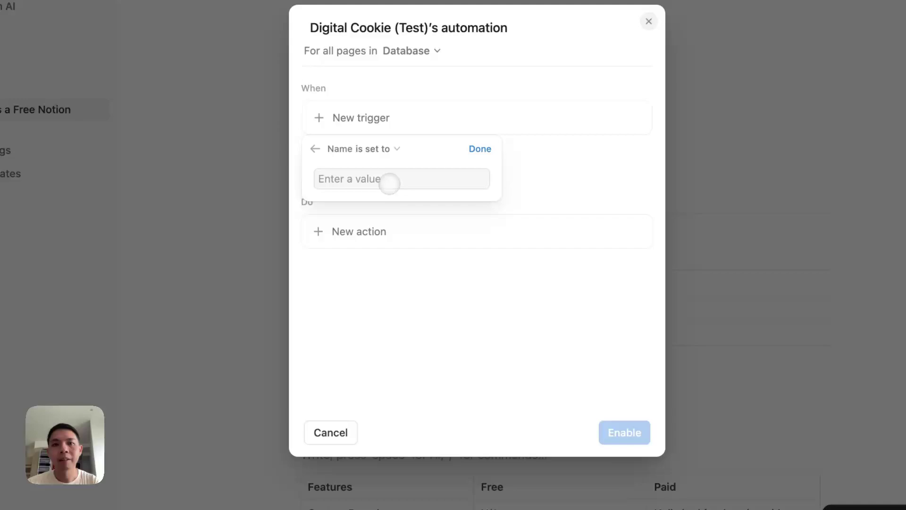
click(315, 149)
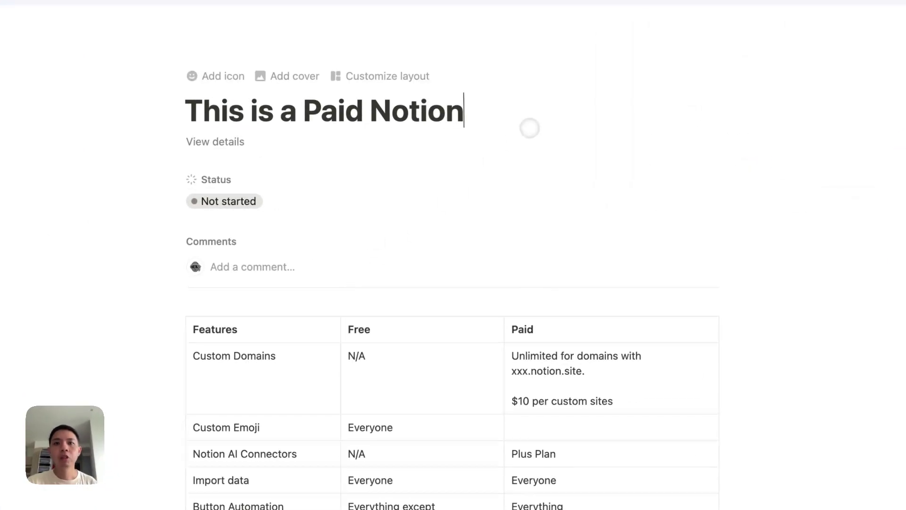
Insert an inline database below the Paid Notion page title using /database
key(Return)
text(/data)
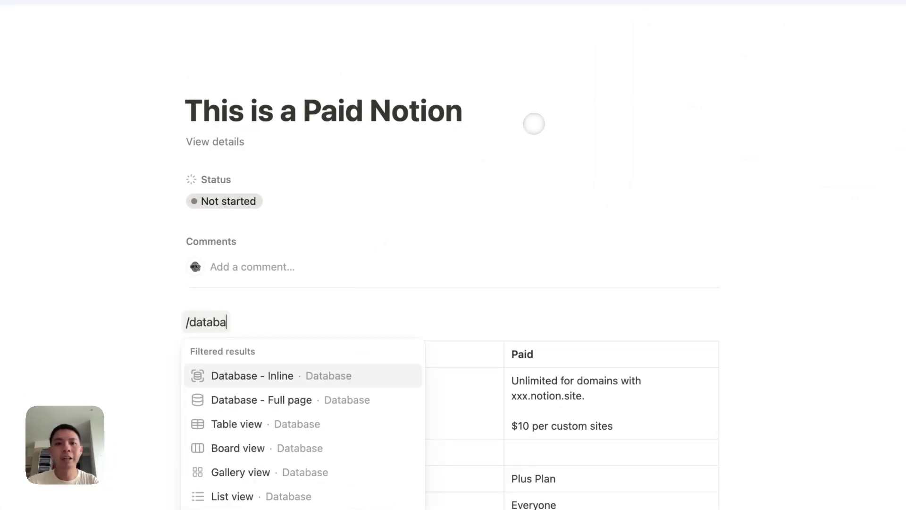
text(ba)
key(Return)
click(543, 337)
Start an automation for the new database with the Every… trigger and view its frequency options
click(584, 326)
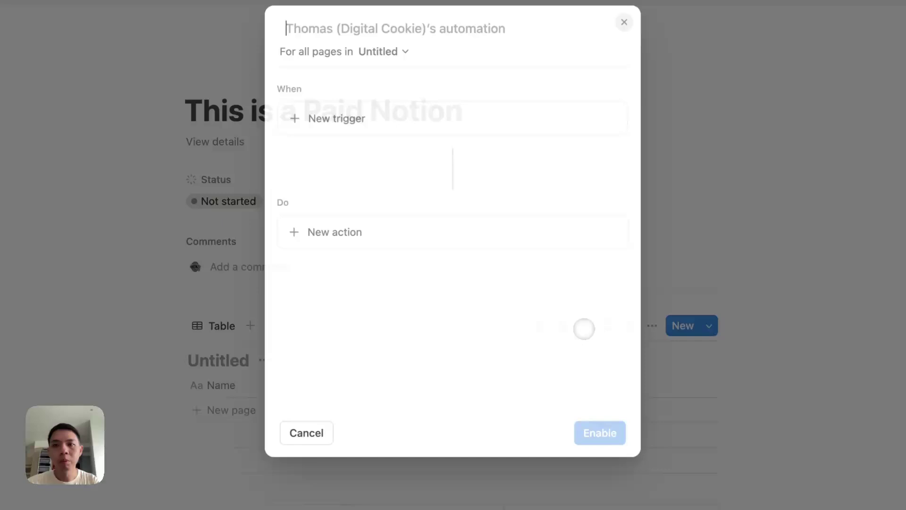
click(331, 118)
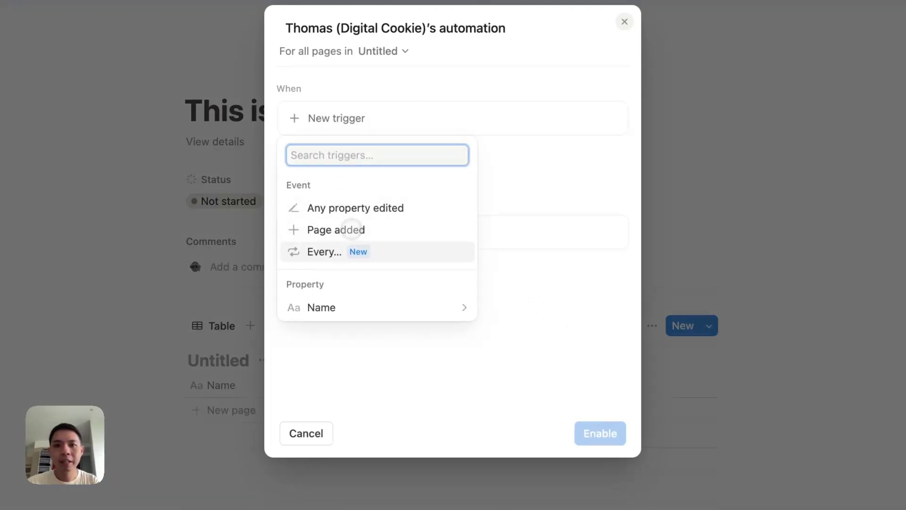
click(333, 248)
click(372, 117)
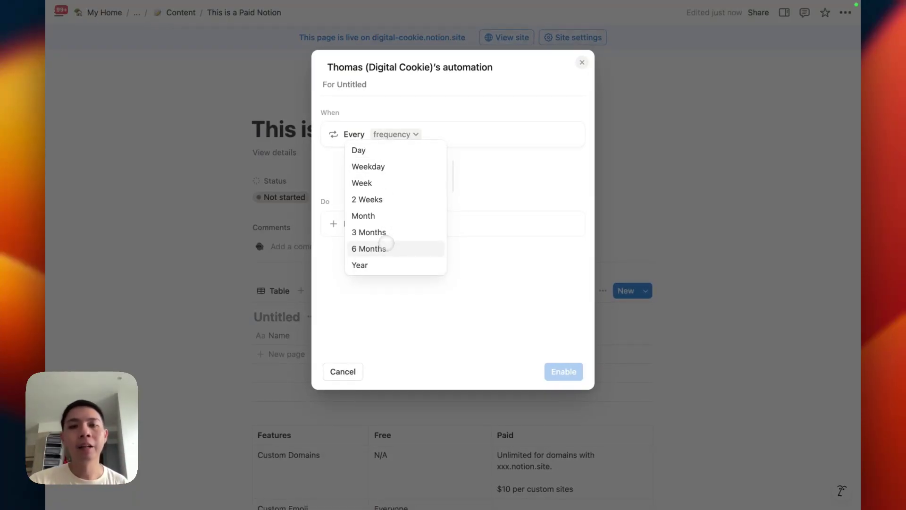
click(385, 113)
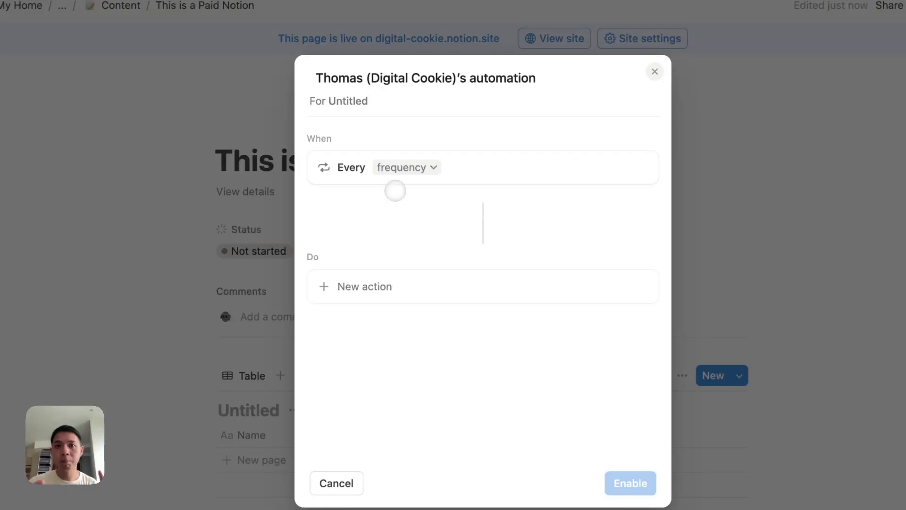
Check the automation's actions: only Send Slack notification is free; the rest require Plus
mouse_move(66, 259)
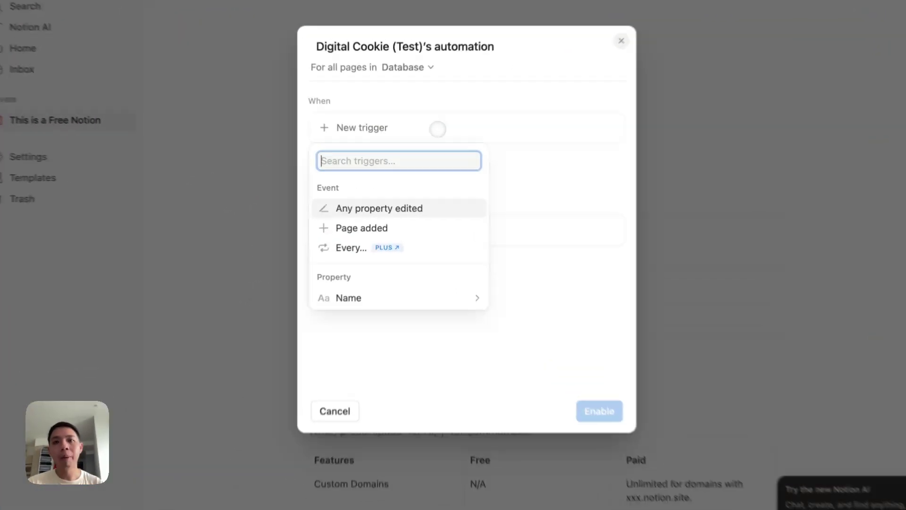
click(427, 136)
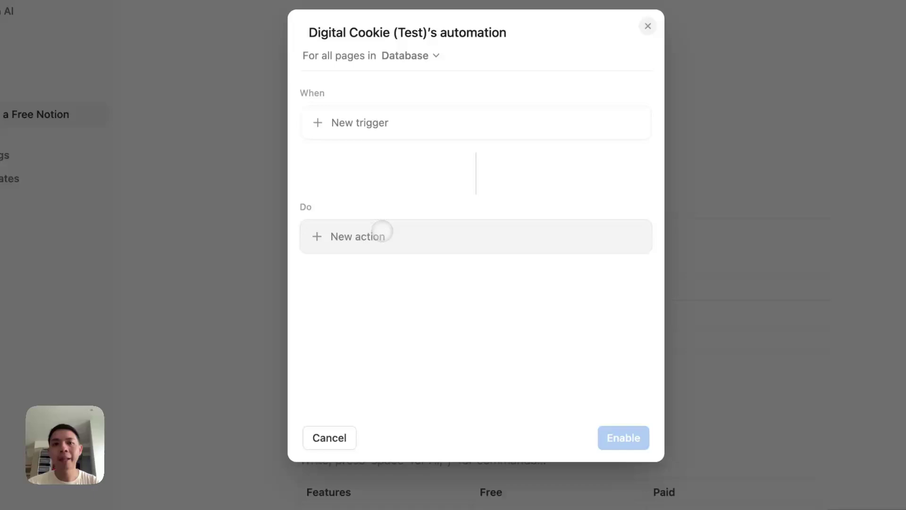
click(382, 231)
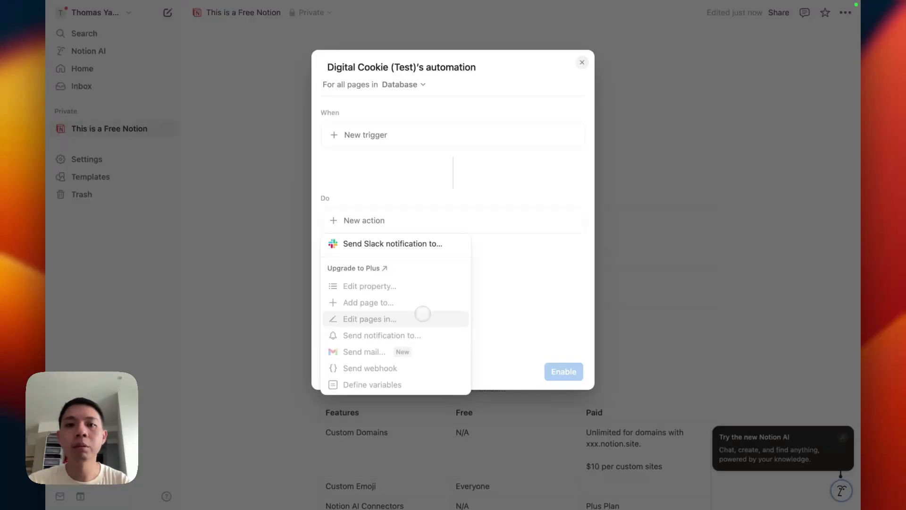
click(550, 270)
click(619, 122)
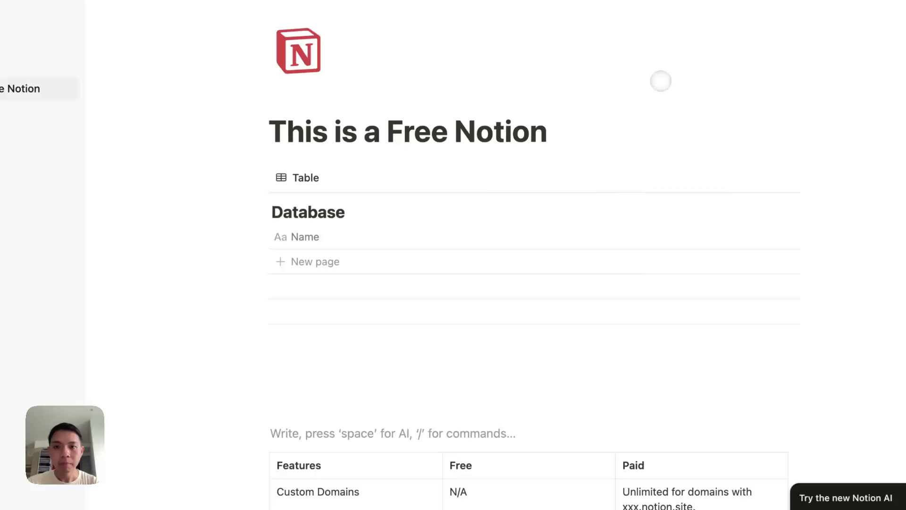
scroll(571, 300, down, 15)
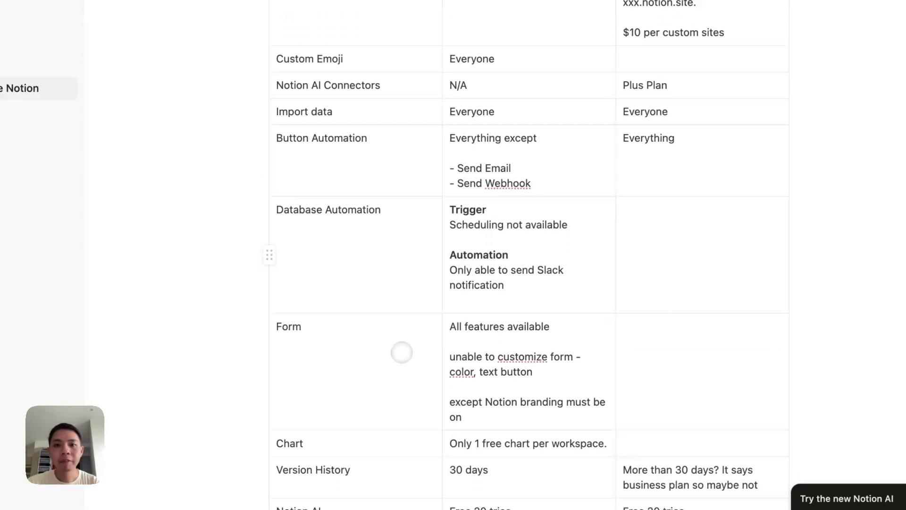
scroll(425, 345, up, 15)
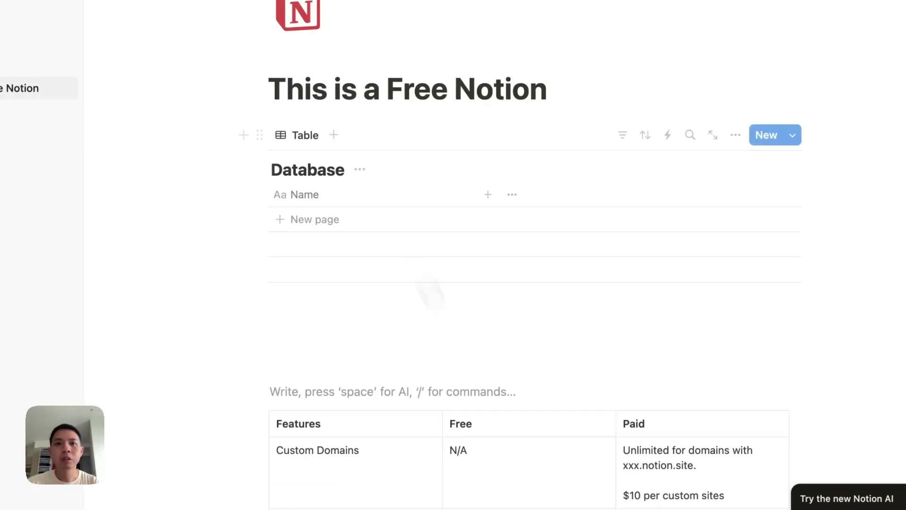
click(334, 135)
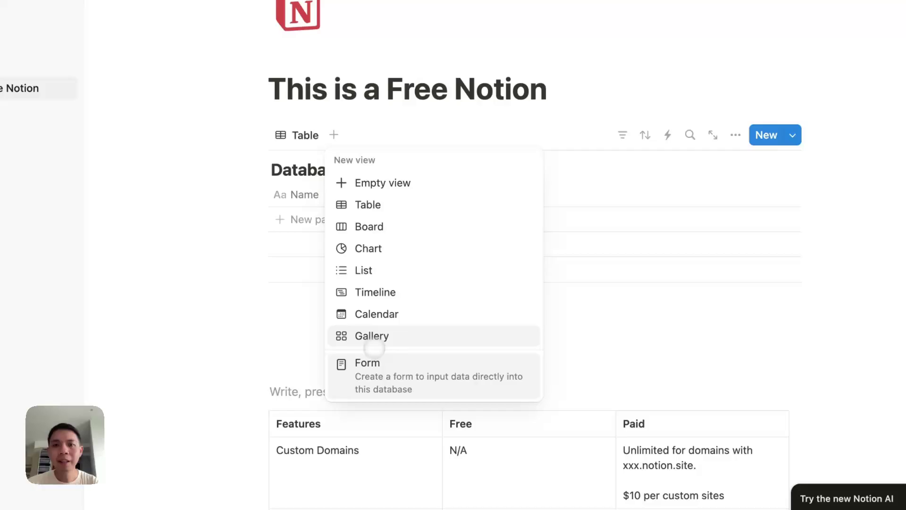
click(371, 362)
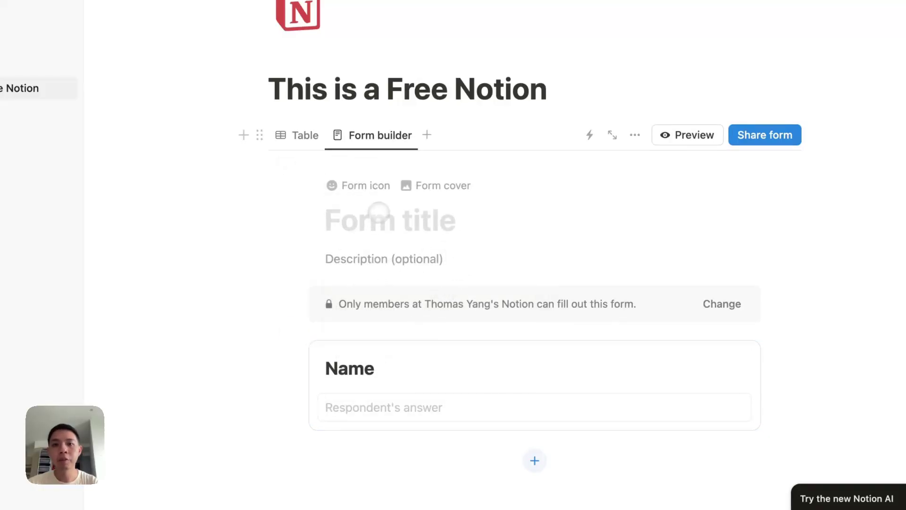
click(398, 136)
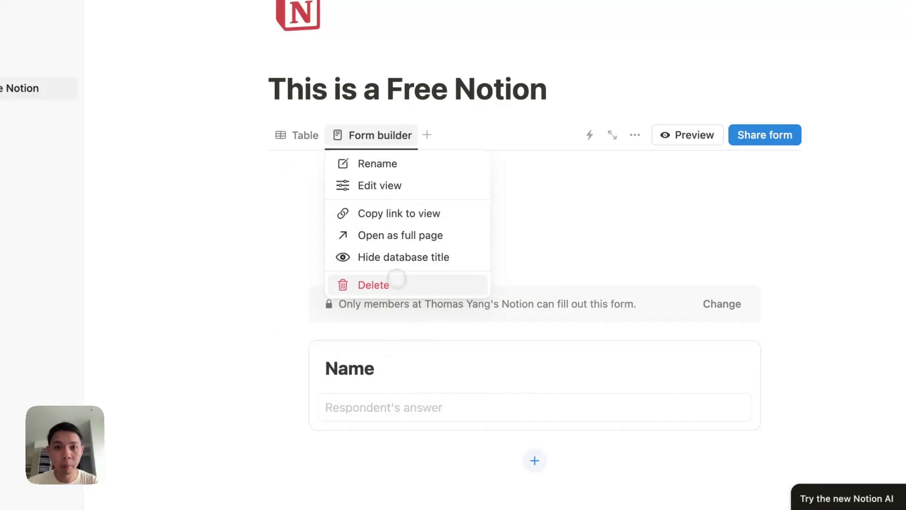
click(405, 283)
click(409, 312)
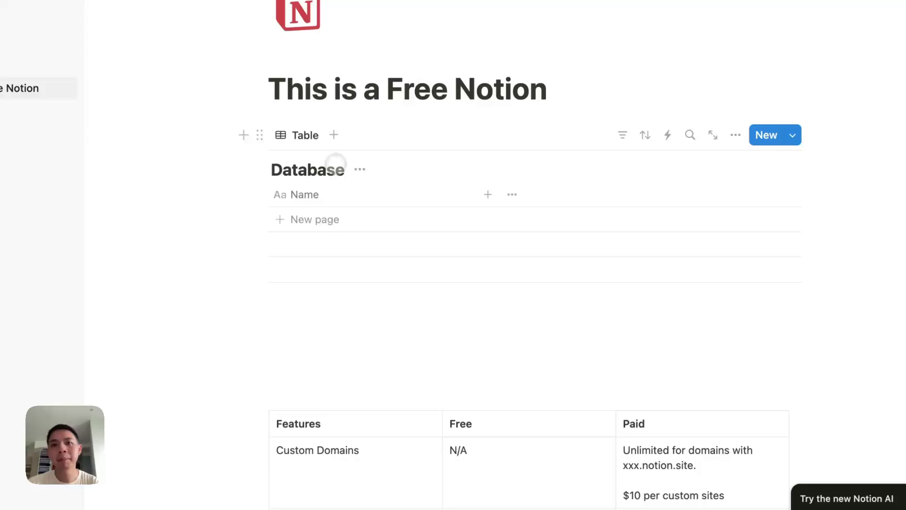
click(334, 136)
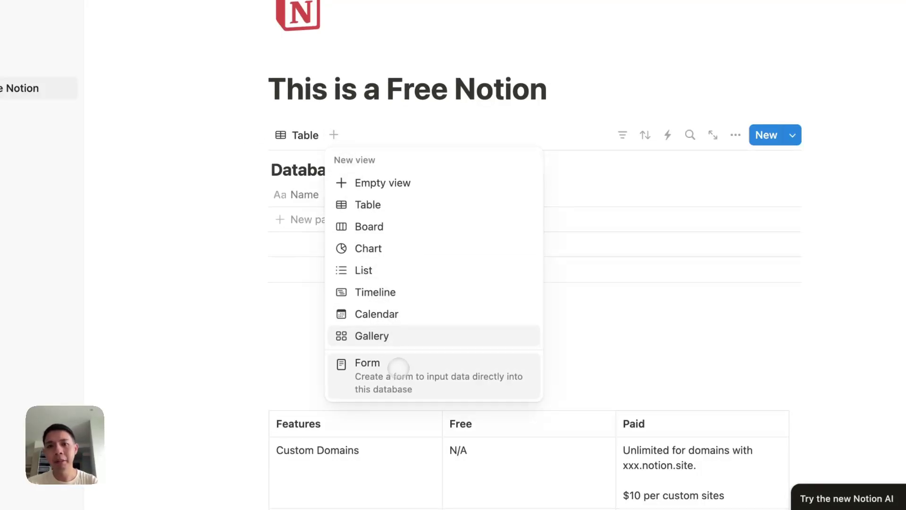
key(Escape)
click(297, 135)
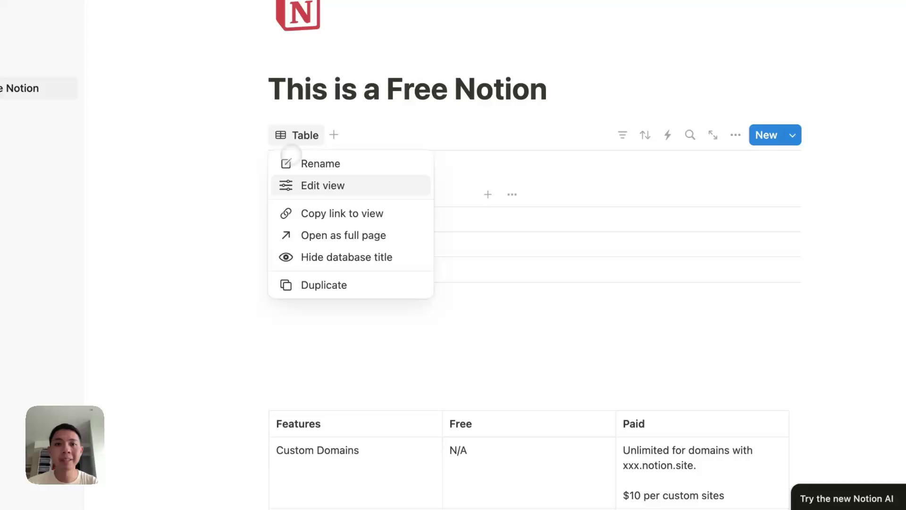
key(Escape)
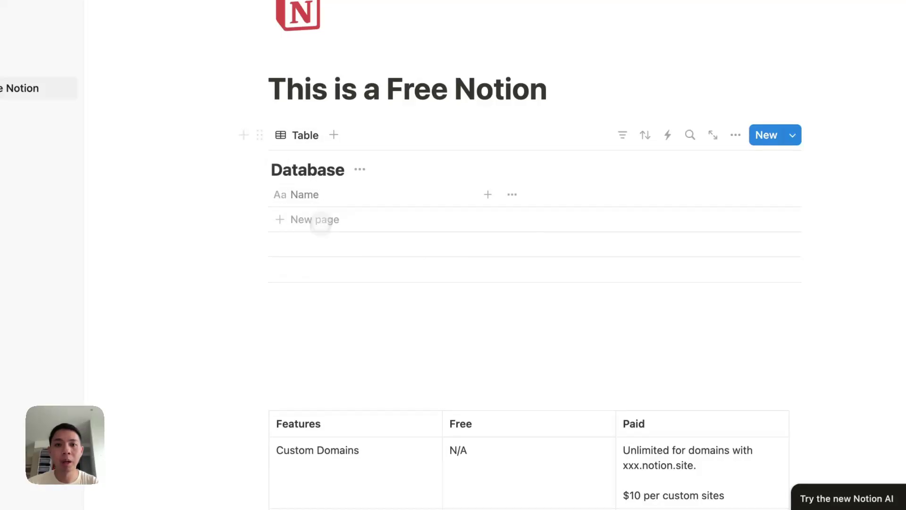
Paste the database link below the Database as a linked view and add an empty view
click(310, 358)
key(super+v)
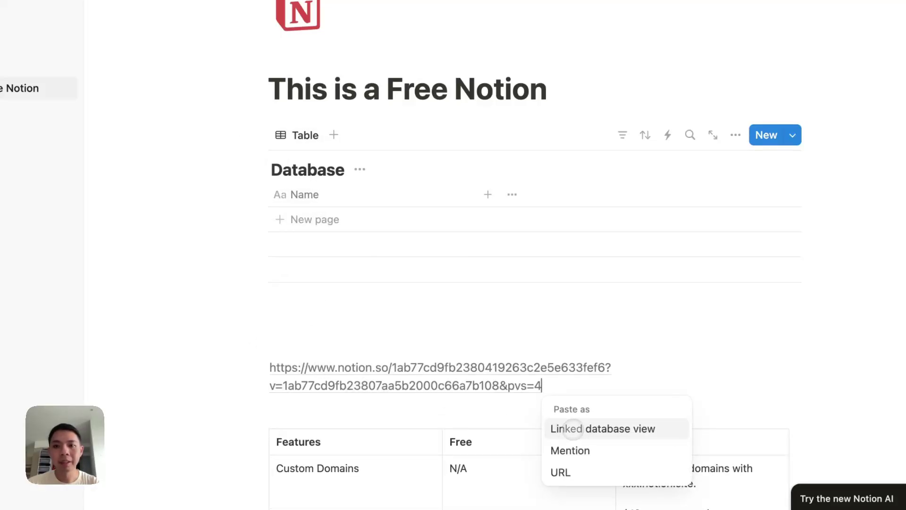
click(572, 428)
key(Escape)
scroll(509, 207, up, 4)
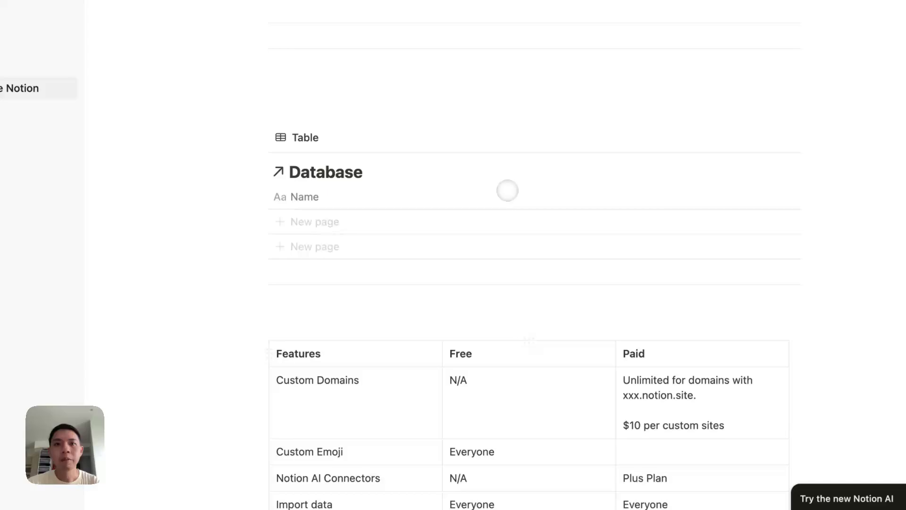
click(334, 152)
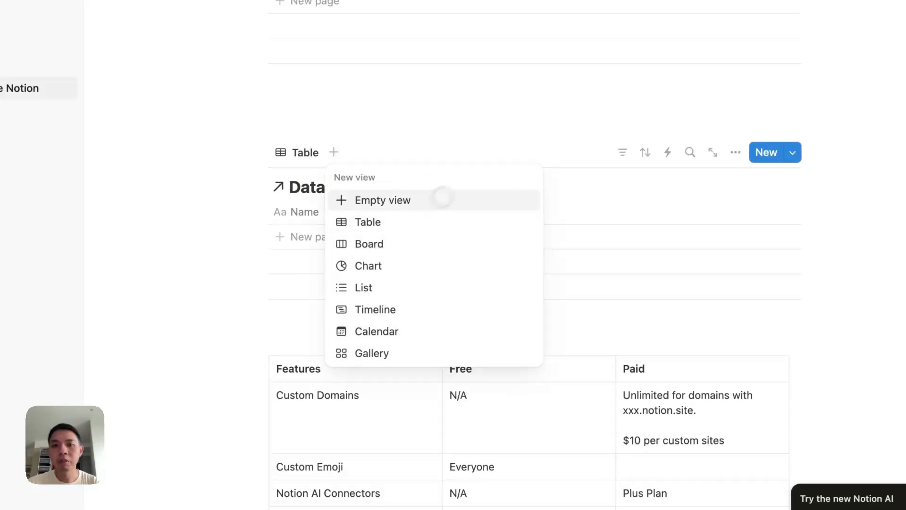
click(441, 198)
Open the linked view as a full page and add one blank row to the Database
scroll(337, 147, up, 2)
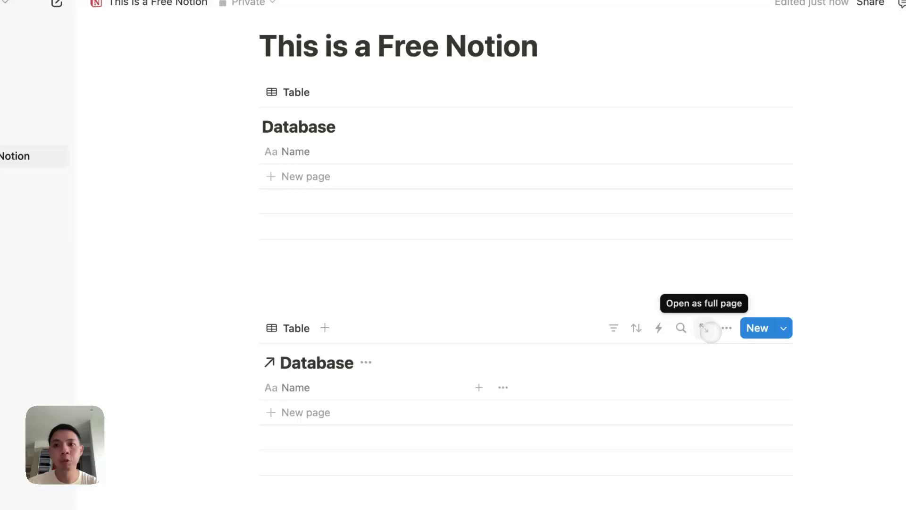
click(704, 327)
click(243, 68)
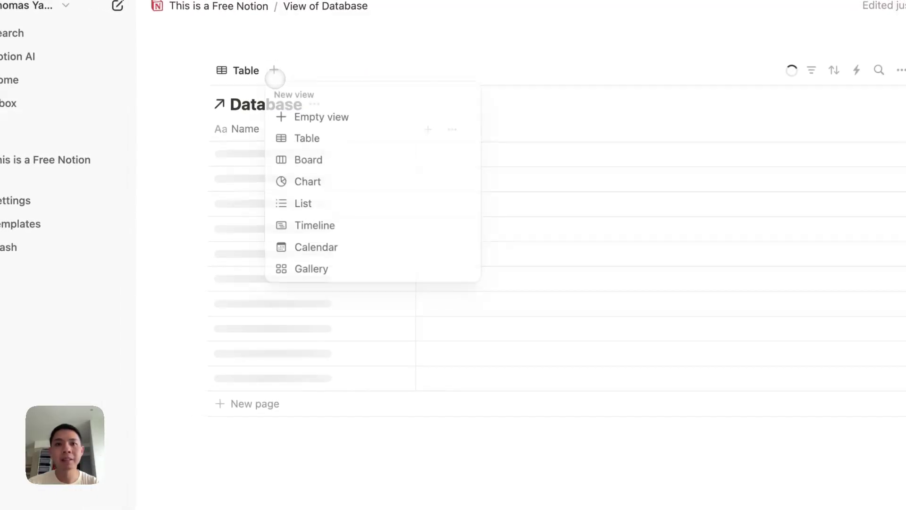
click(225, 203)
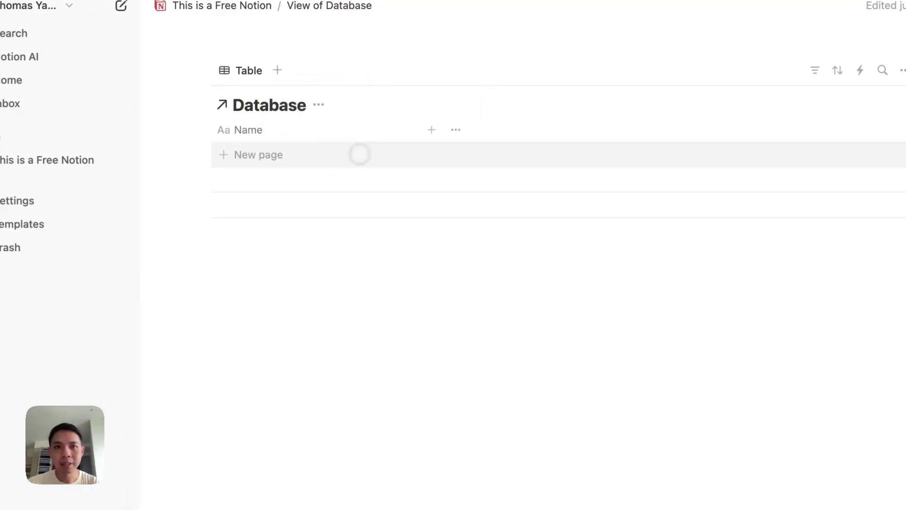
click(416, 160)
key(Escape)
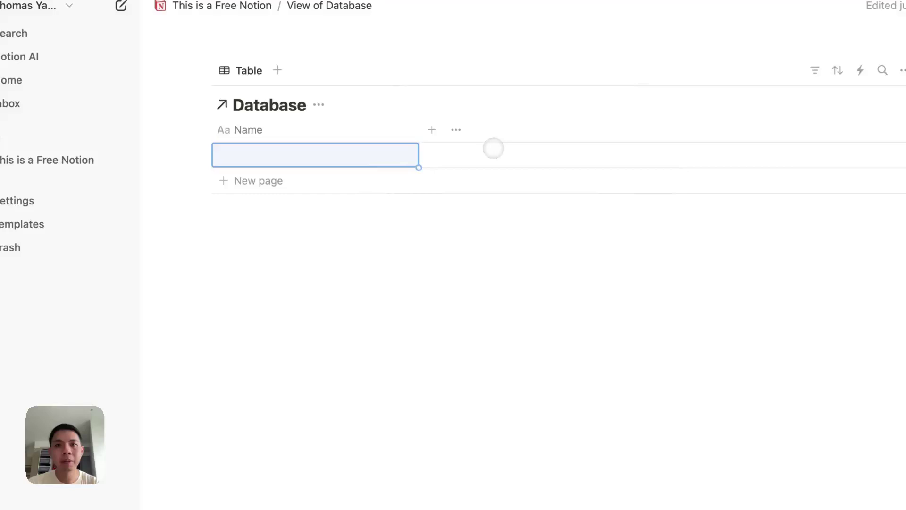
click(394, 154)
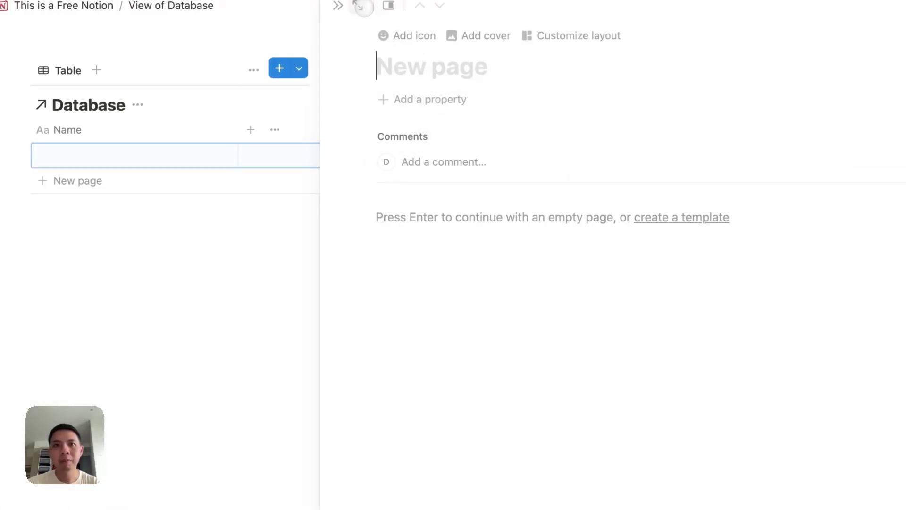
click(357, 6)
Return to the Free page and bring up the actions for the second Database table
click(309, 5)
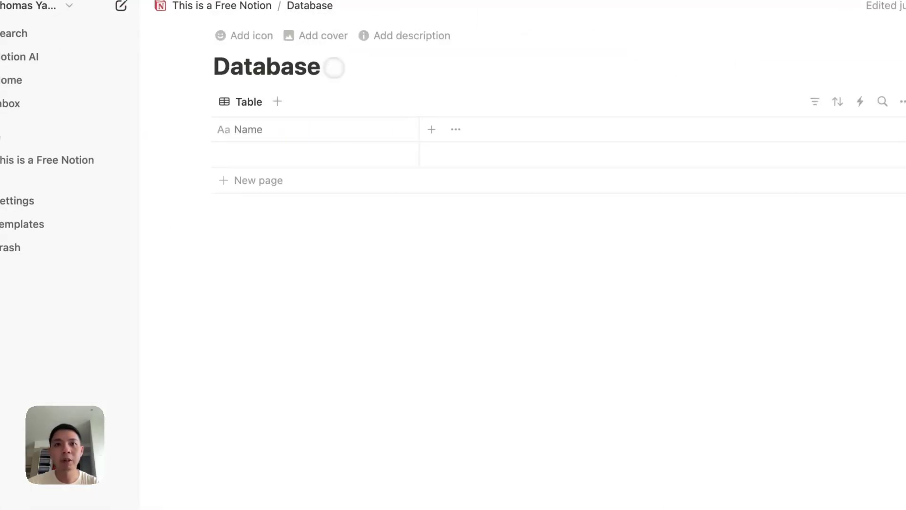
click(281, 101)
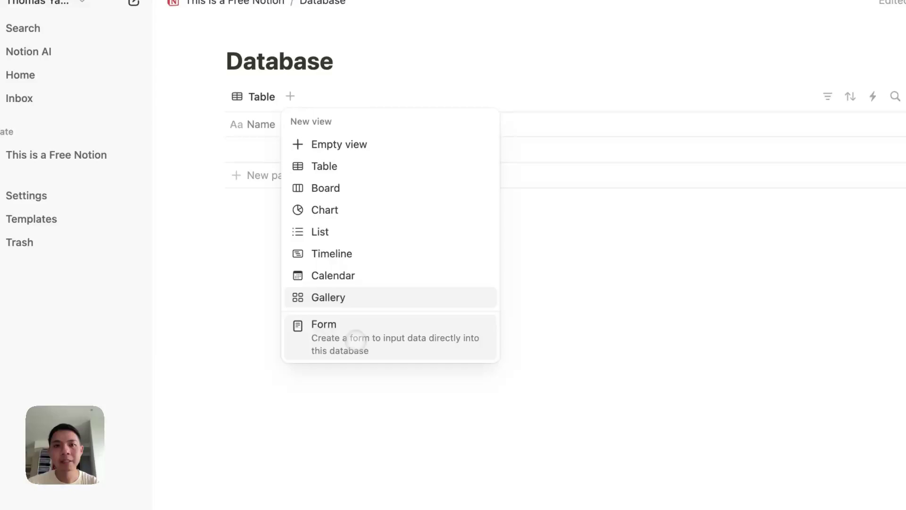
click(244, 66)
click(260, 3)
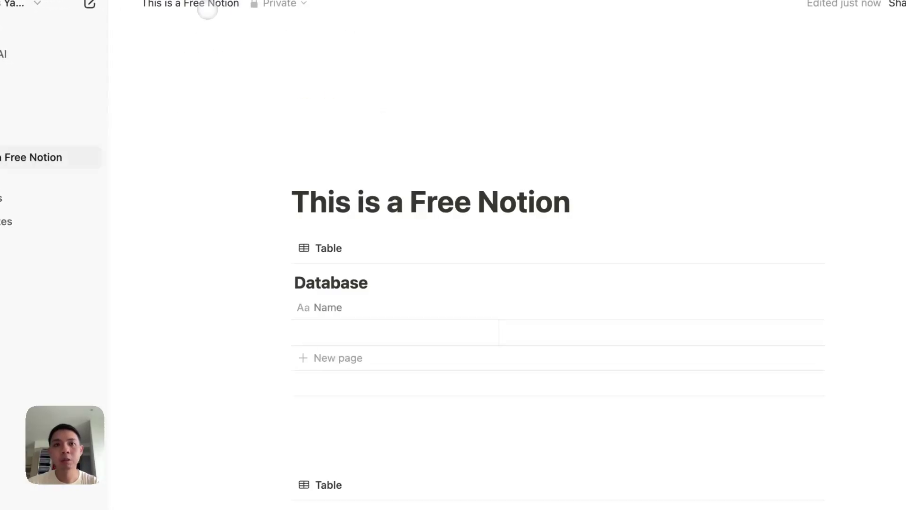
click(281, 349)
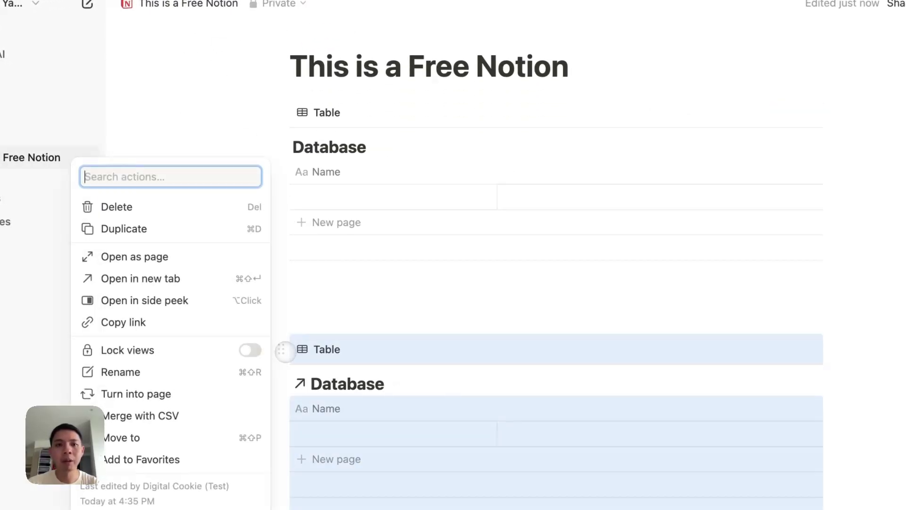
Delete the duplicate Database table and add a form view to the Database
click(211, 207)
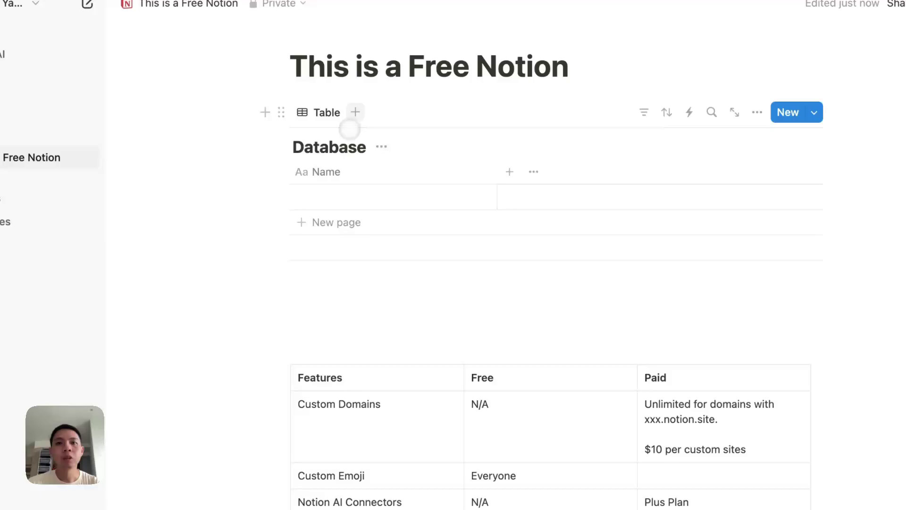
click(355, 112)
click(411, 349)
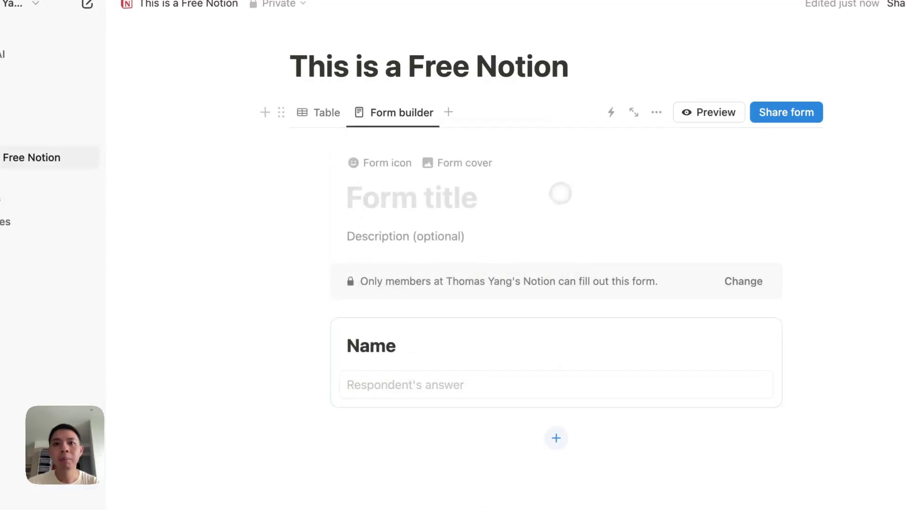
Title the form 'Form' and open its Customize form settings, which require Plus
text(Form Ti)
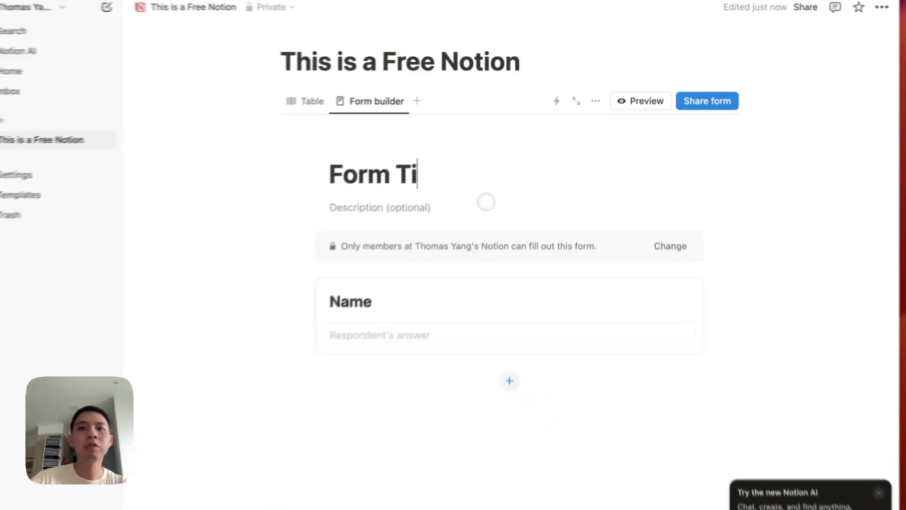
key(BackSpace)
key(BackSpace)
key(BackSpace)
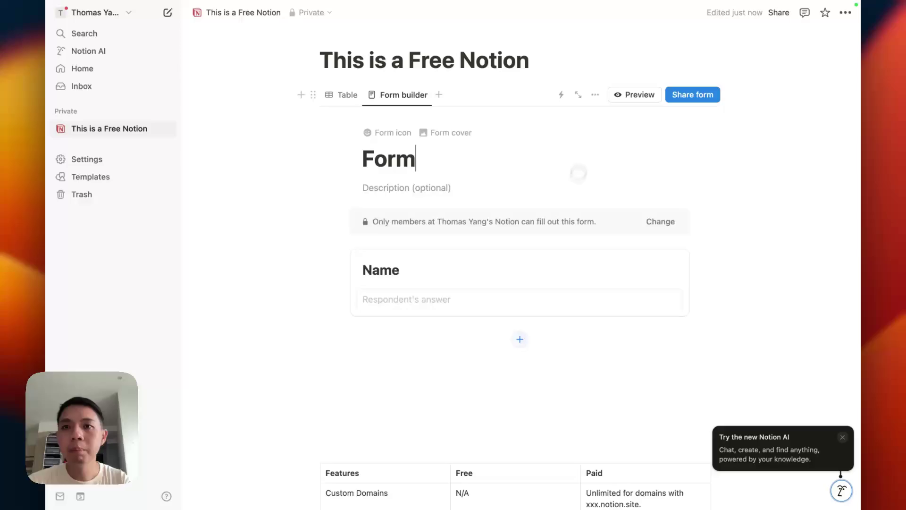
click(594, 92)
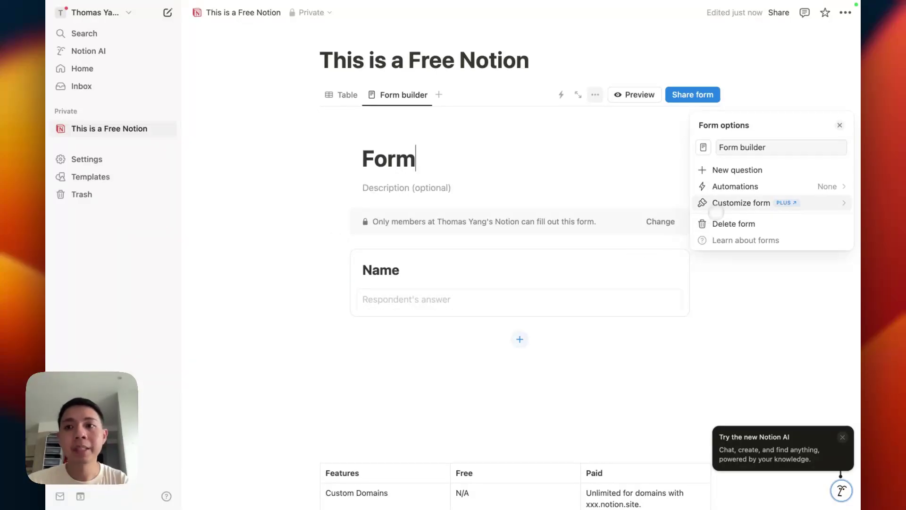
click(733, 204)
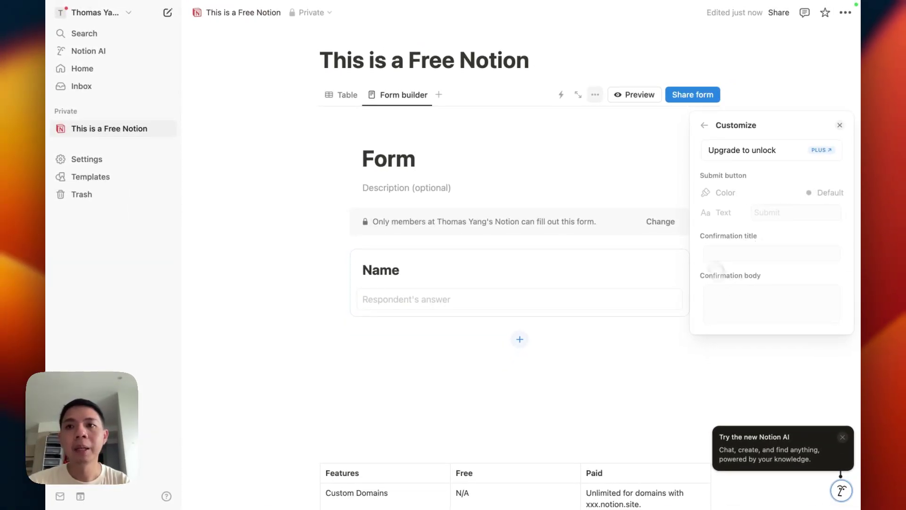
Set the form's Who can fill out option to Anyone on the web with link
click(687, 95)
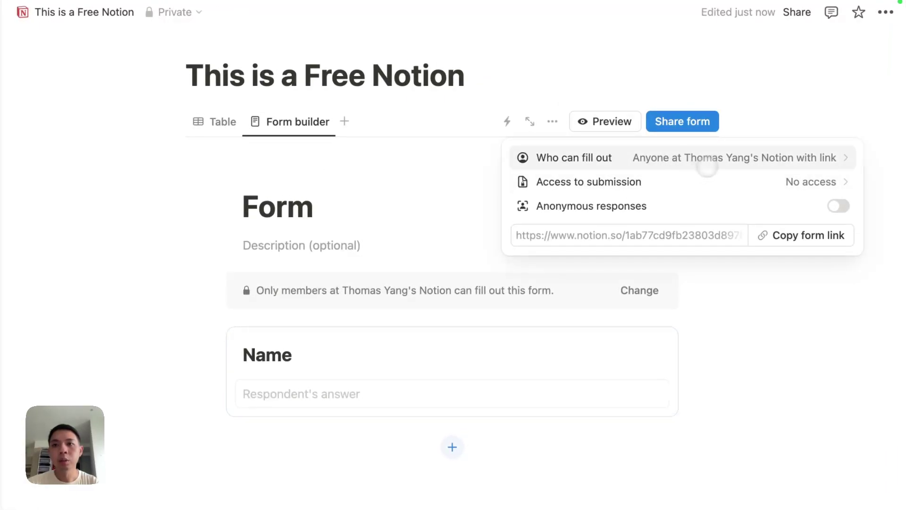
click(710, 160)
click(703, 209)
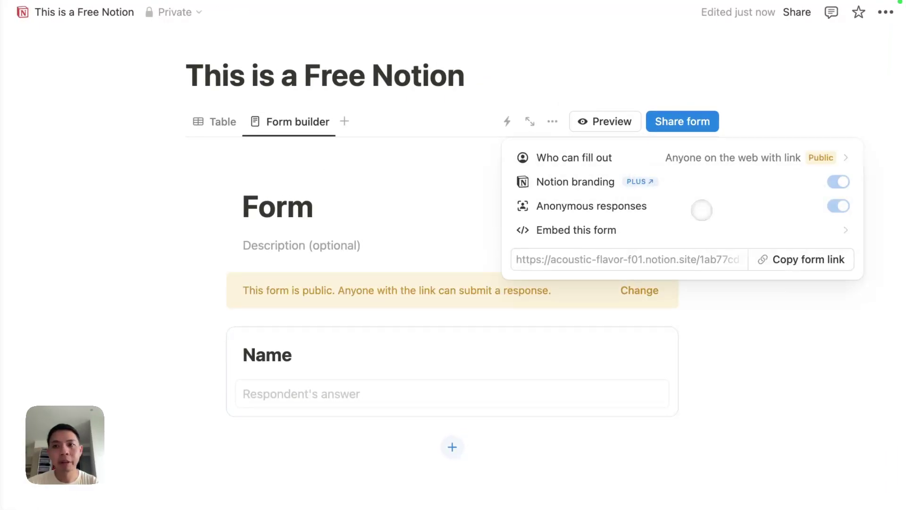
mouse_move(659, 183)
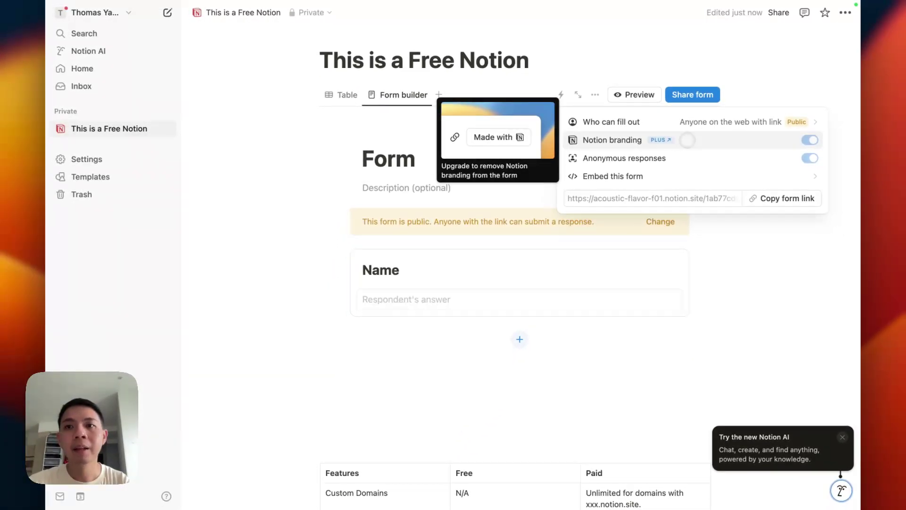
mouse_move(688, 159)
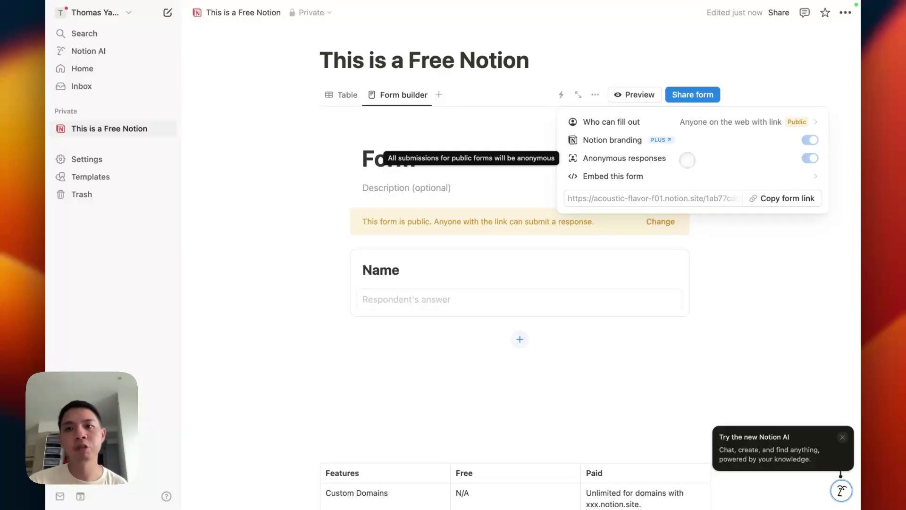
Add a chart view to the Database
click(501, 222)
scroll(491, 232, down, 8)
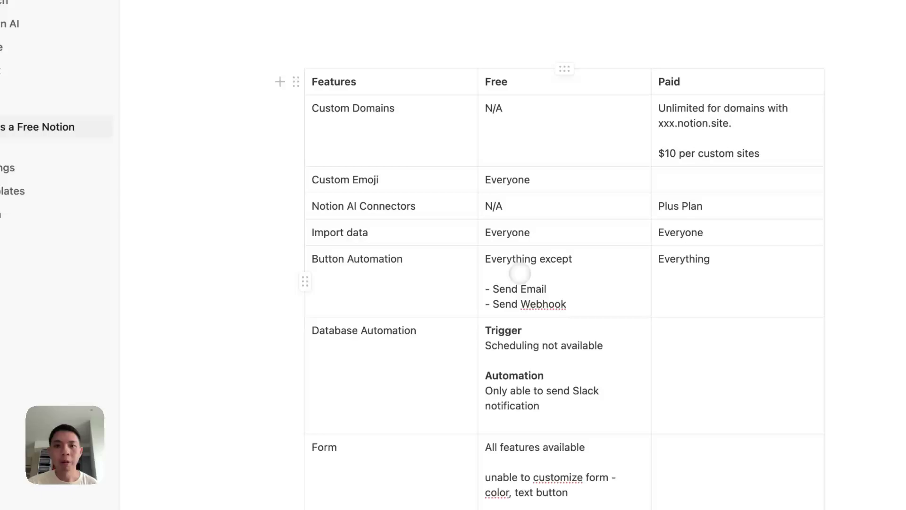
scroll(520, 273, down, 5)
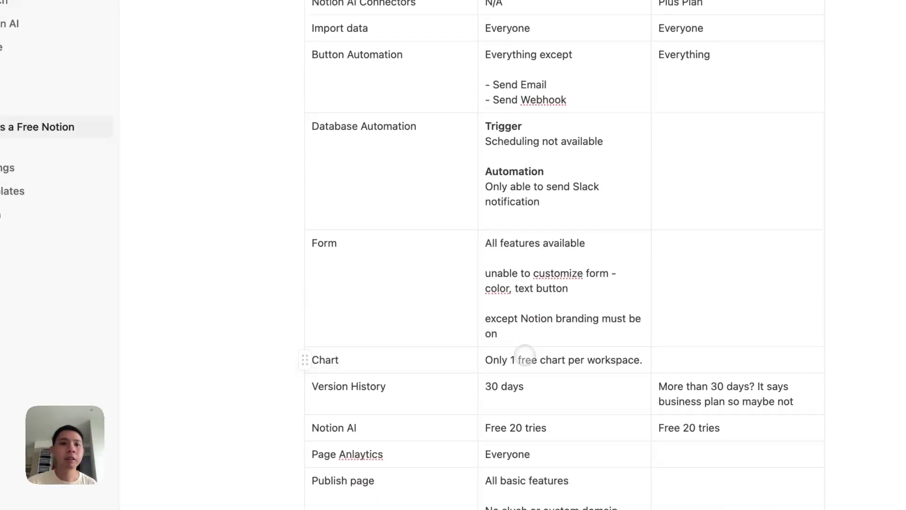
scroll(525, 354, up, 12)
click(518, 352)
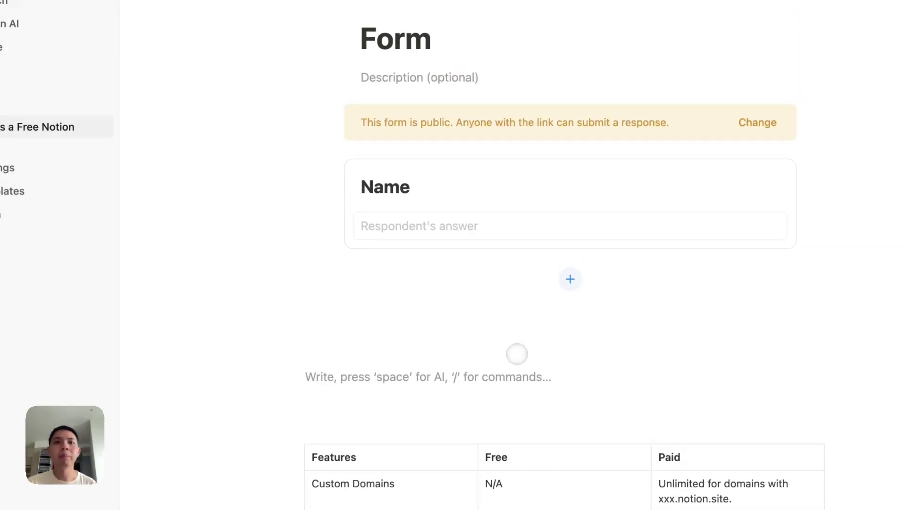
scroll(517, 353, up, 3)
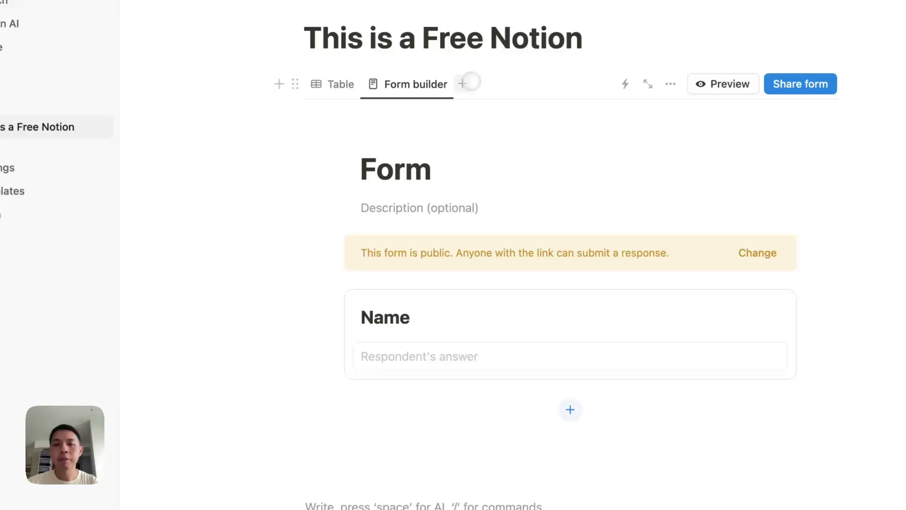
click(463, 83)
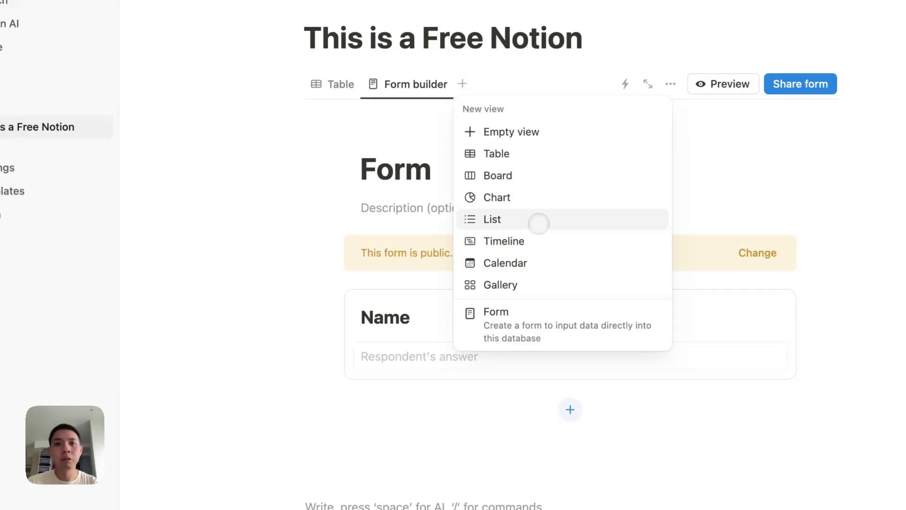
click(516, 200)
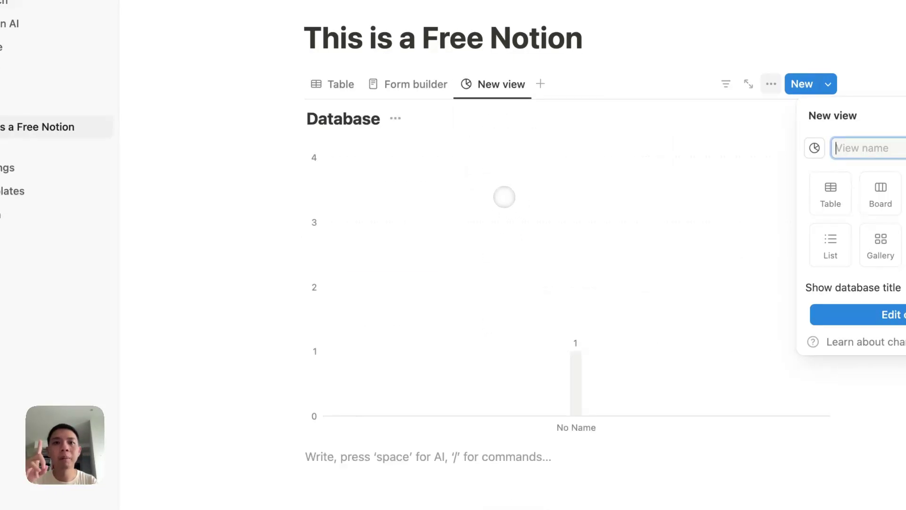
click(502, 196)
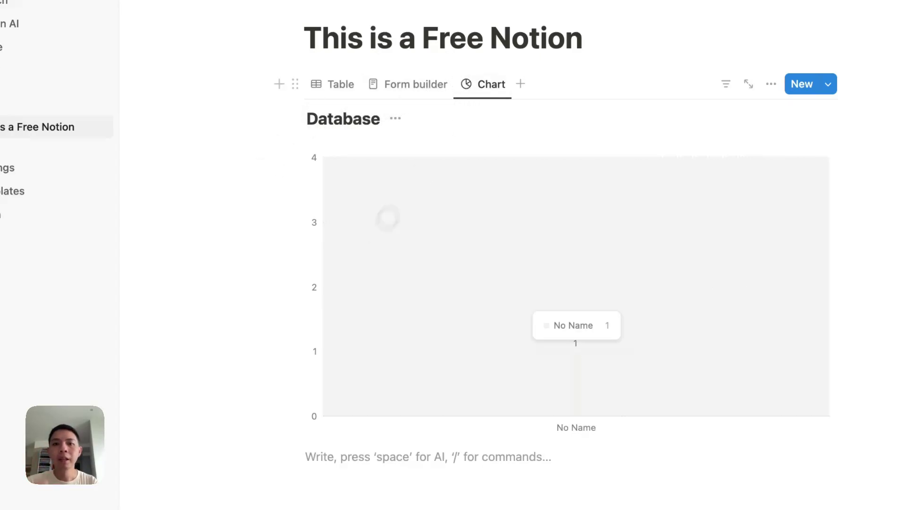
Insert a new line chart block via /chart, revealing the 1 free chart per workspace notice
click(387, 456)
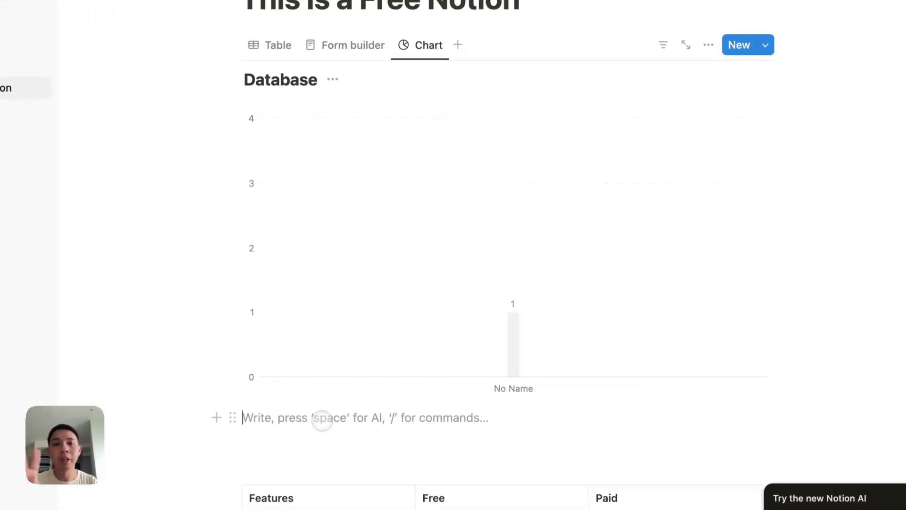
text(/chart)
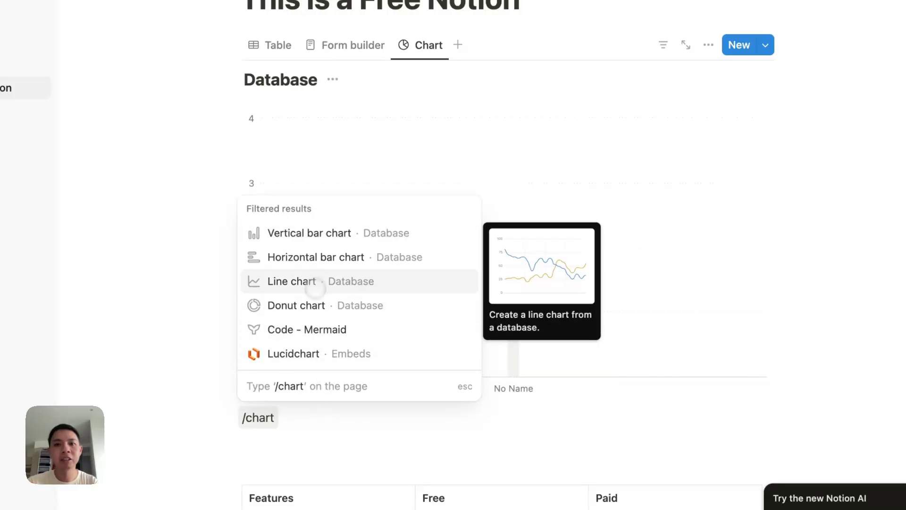
click(292, 281)
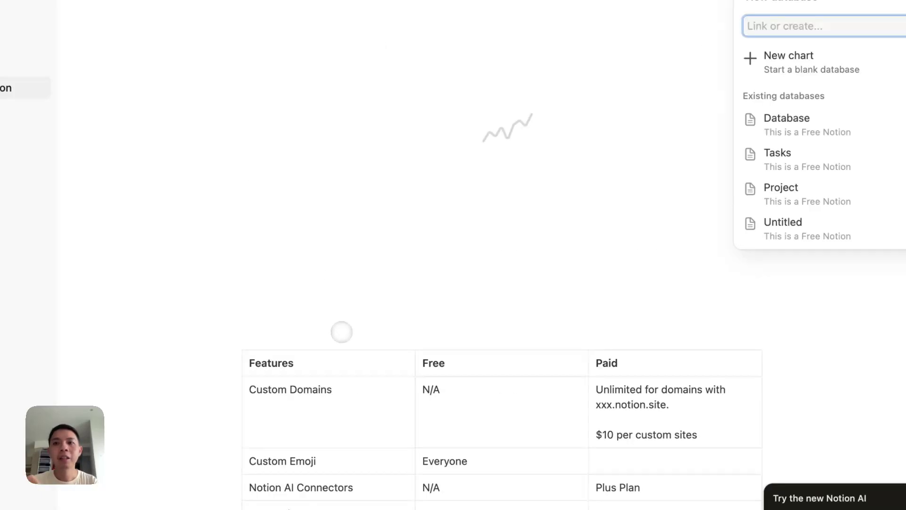
click(632, 131)
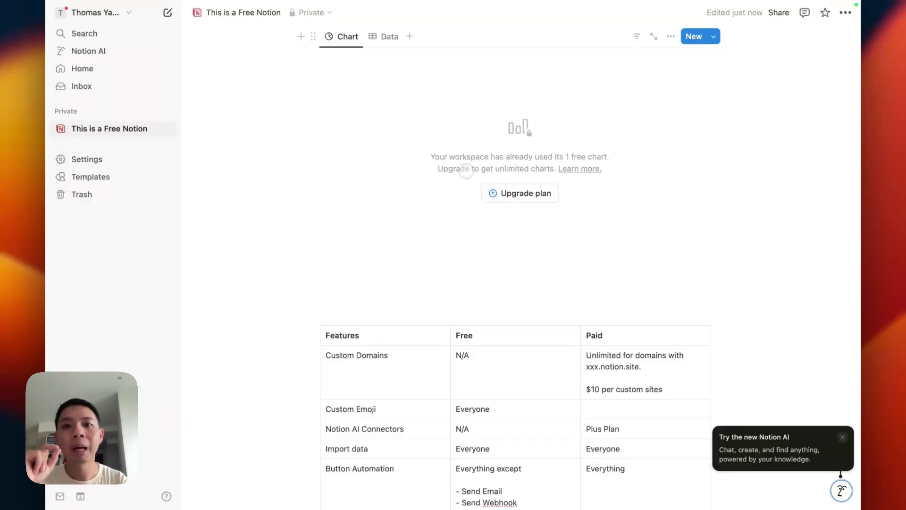
scroll(562, 168, up, 3)
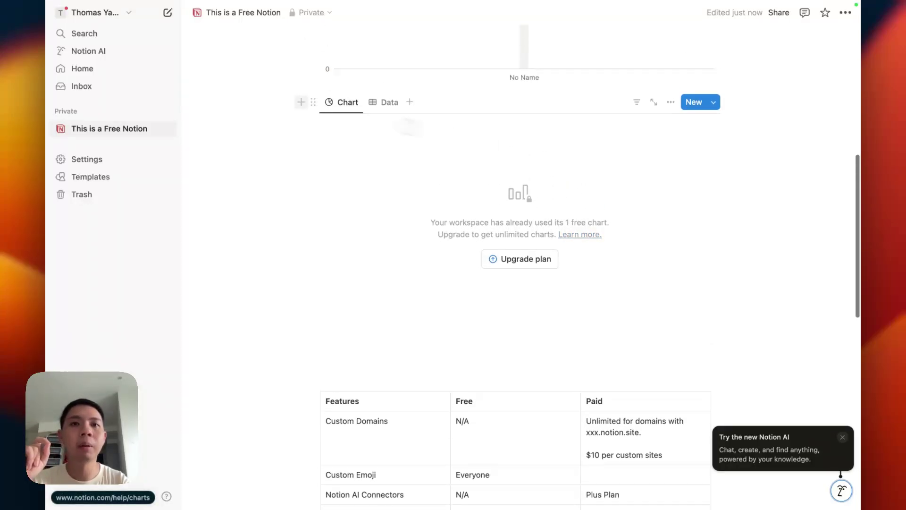
scroll(388, 228, down, 2)
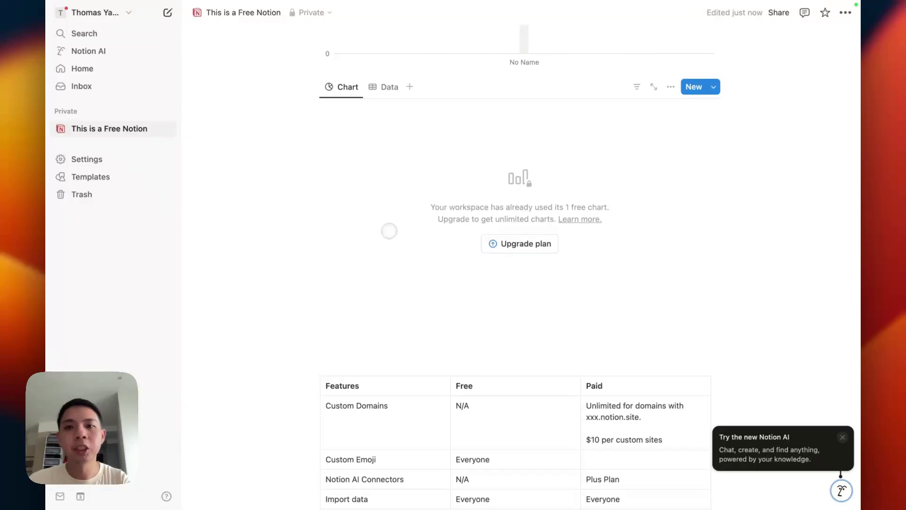
scroll(389, 231, down, 10)
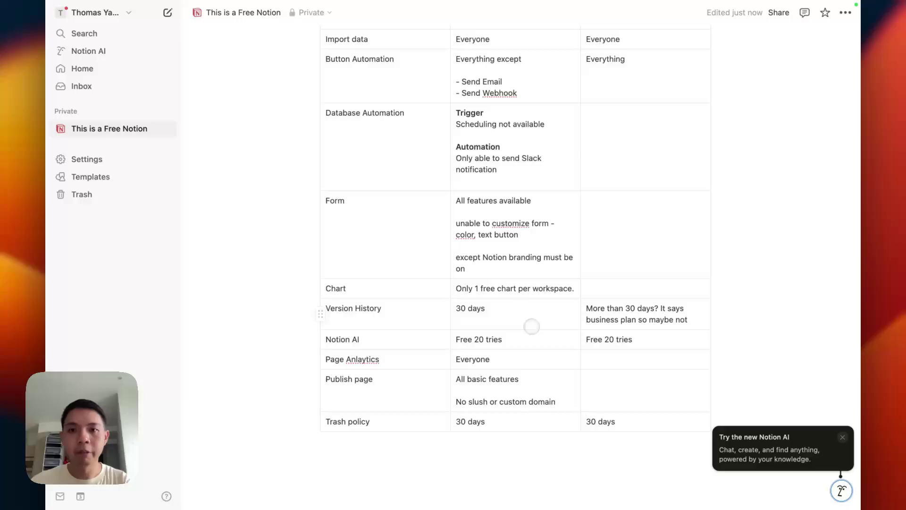
Review the page's version history
click(845, 12)
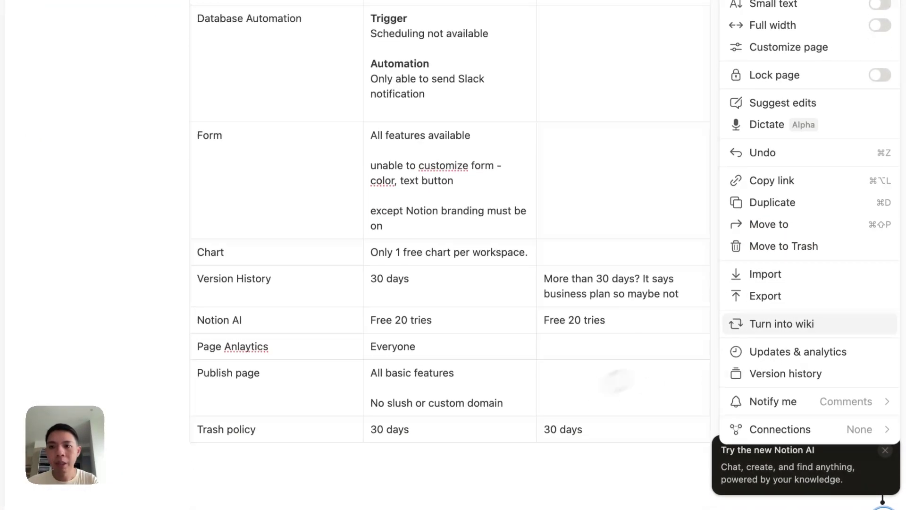
click(776, 370)
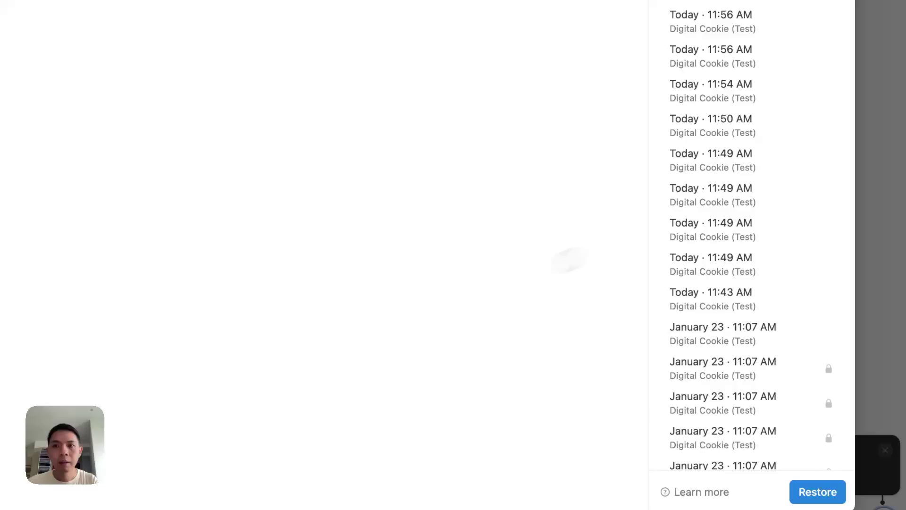
scroll(715, 261, down, 1)
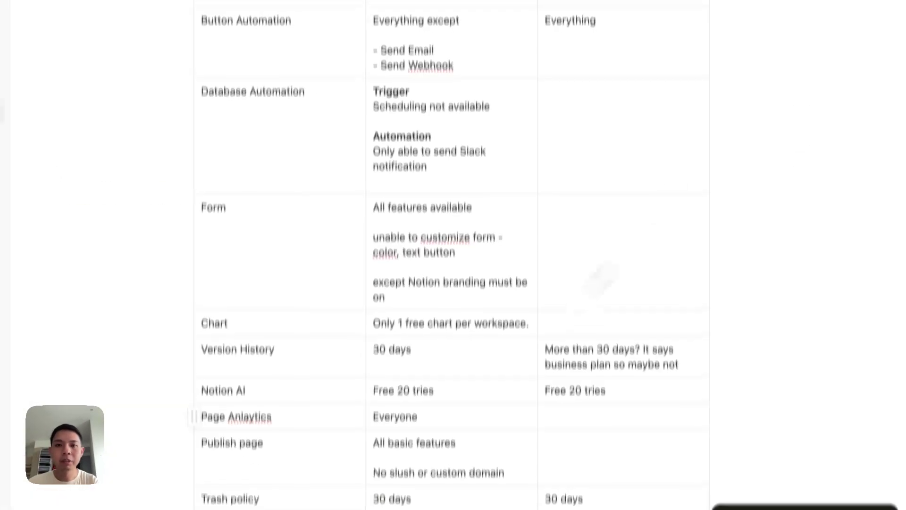
scroll(785, 436, down, 3)
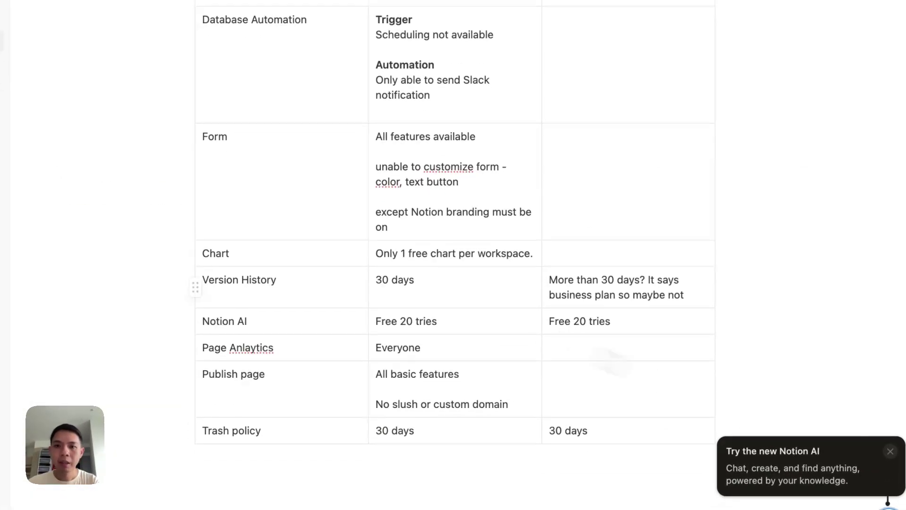
Set the Version History row to 7 days for Free and 30 days for Paid
click(417, 290)
double_click(383, 281)
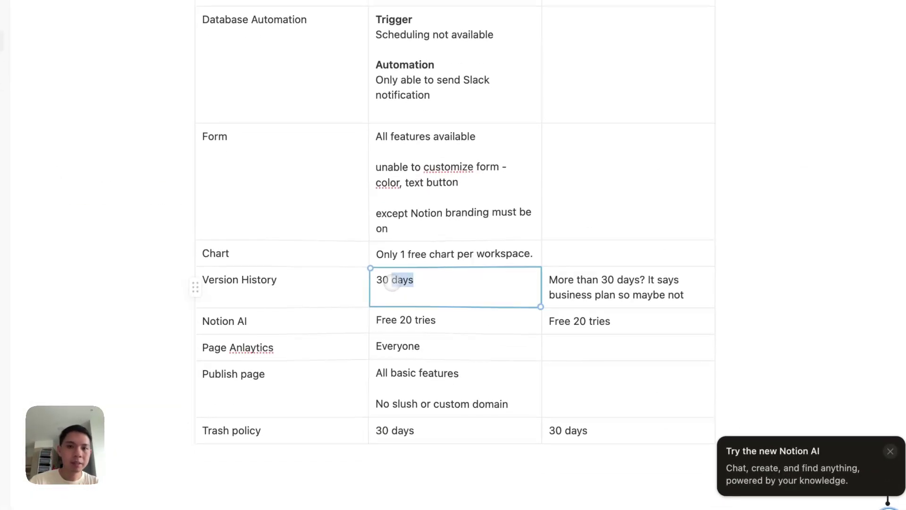
text(7)
key(Tab)
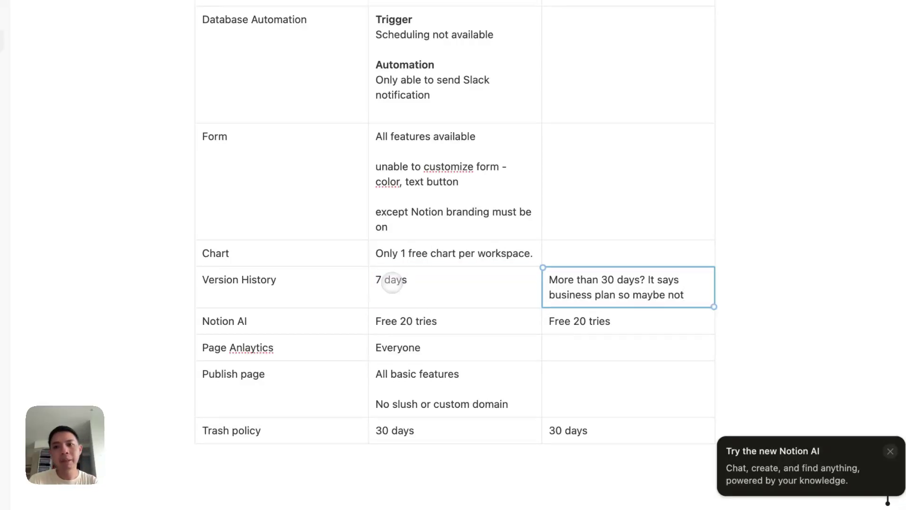
text(30 days)
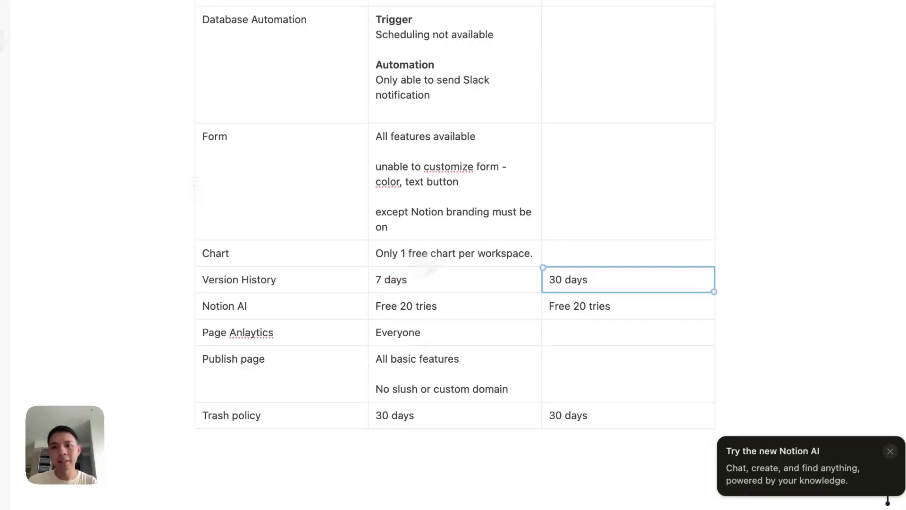
click(840, 227)
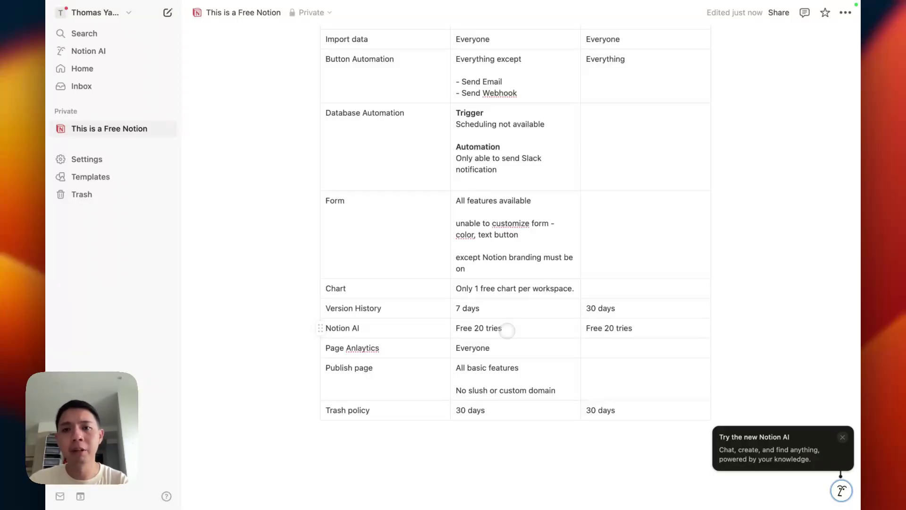
Correct the misspelled row label 'Anlaytics' to 'Analytics'
double_click(369, 348)
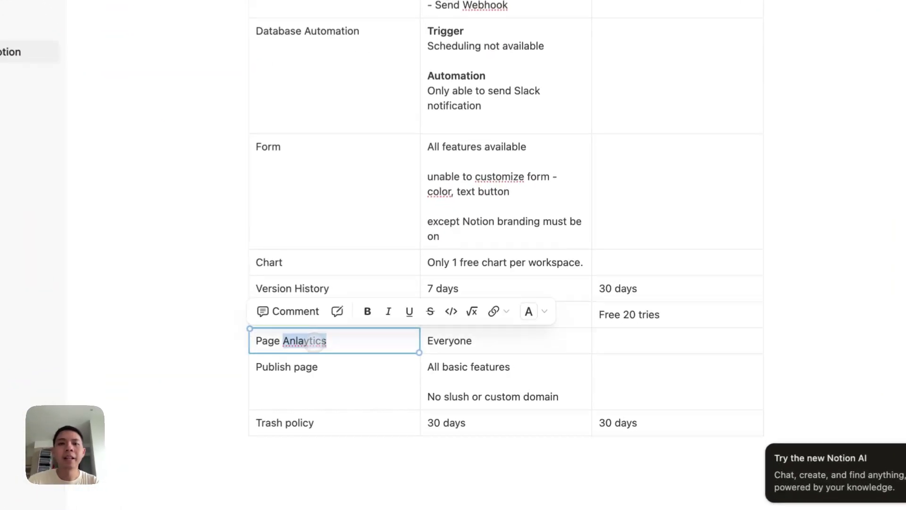
text(Analytics)
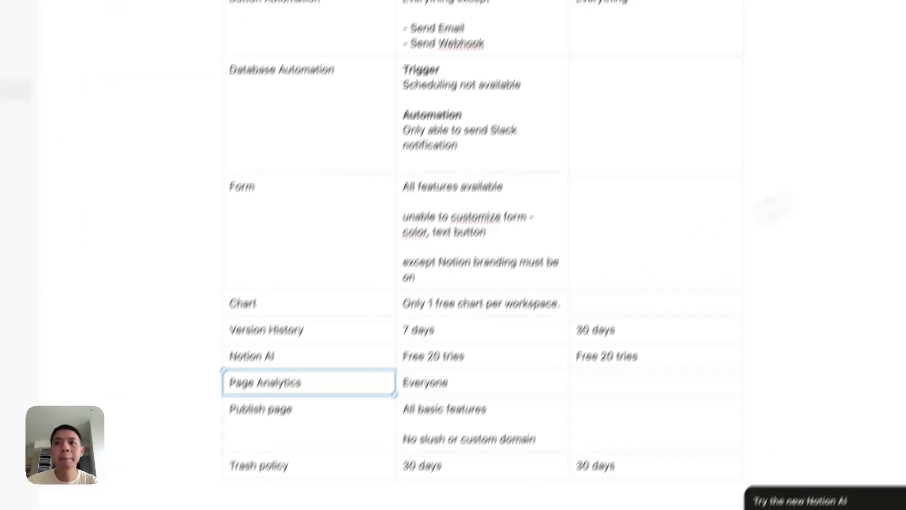
click(885, 2)
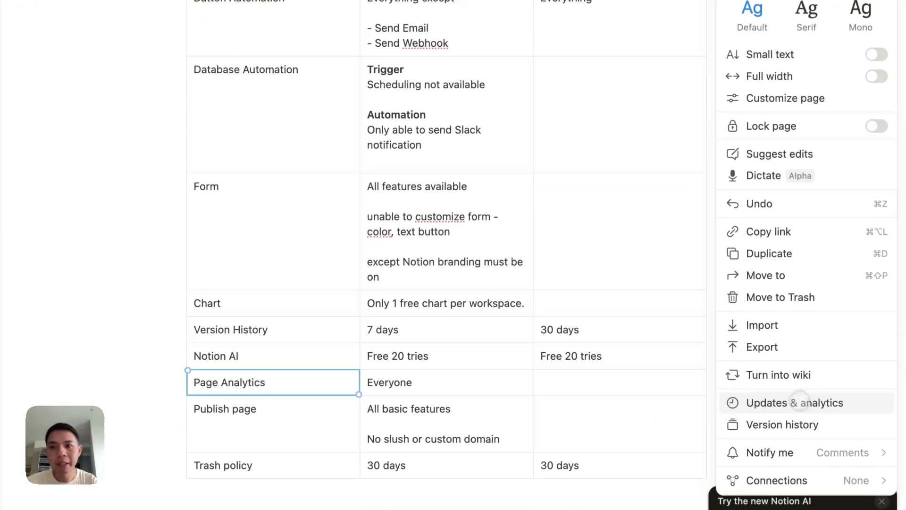
Review the page's view analytics and edit history in Updates & analytics, then close it
click(792, 402)
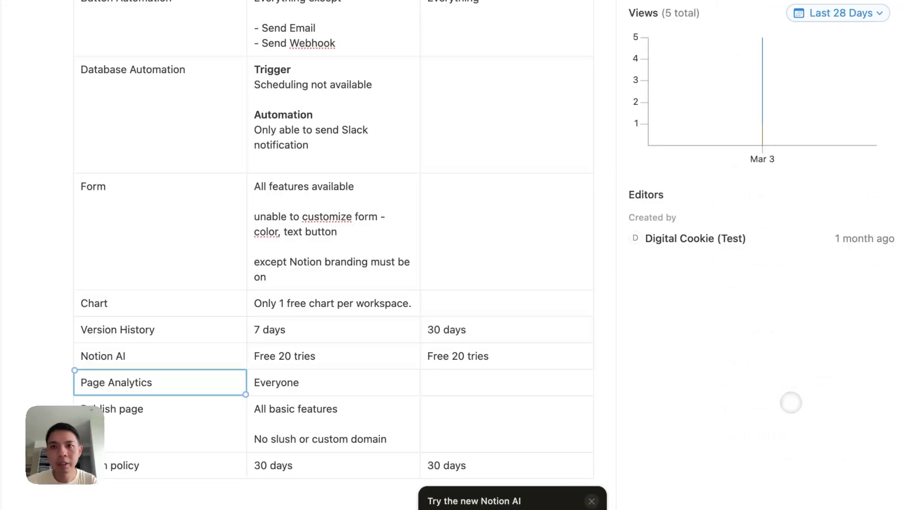
mouse_move(767, 192)
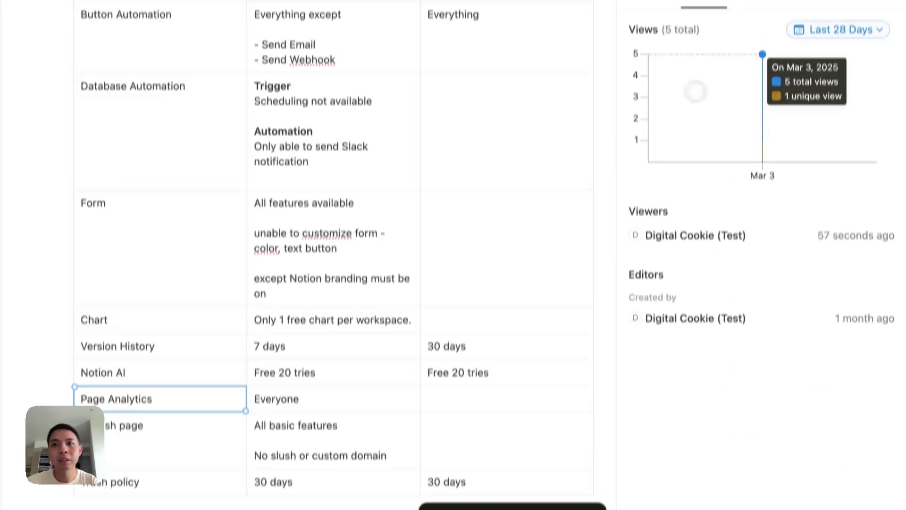
click(658, 31)
click(679, 34)
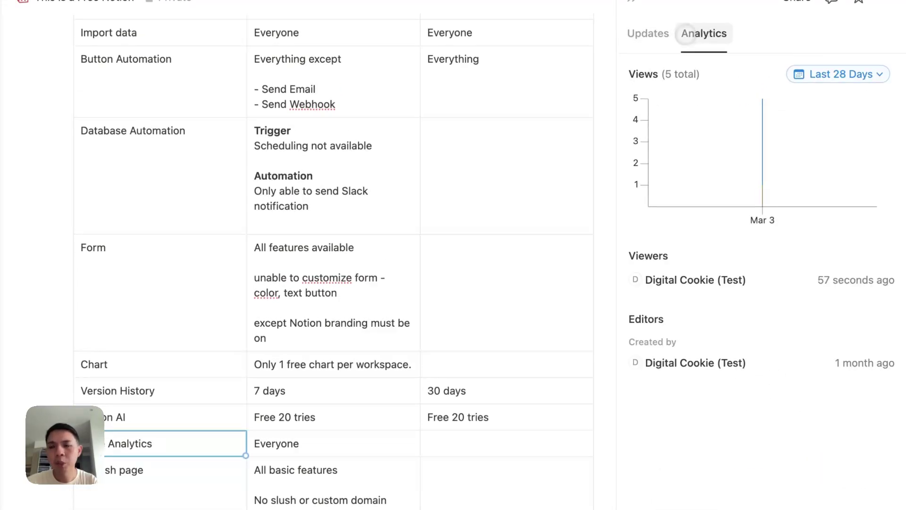
click(656, 25)
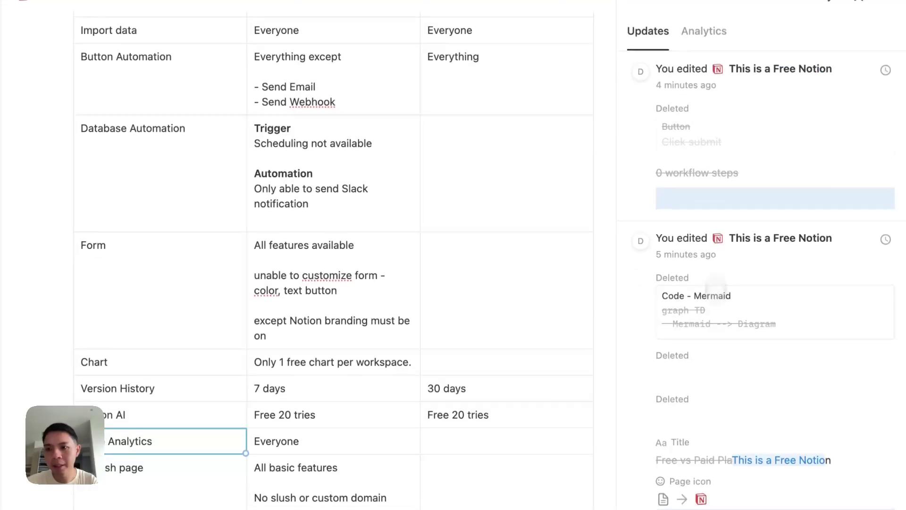
scroll(764, 377, down, 2)
scroll(767, 392, up, 2)
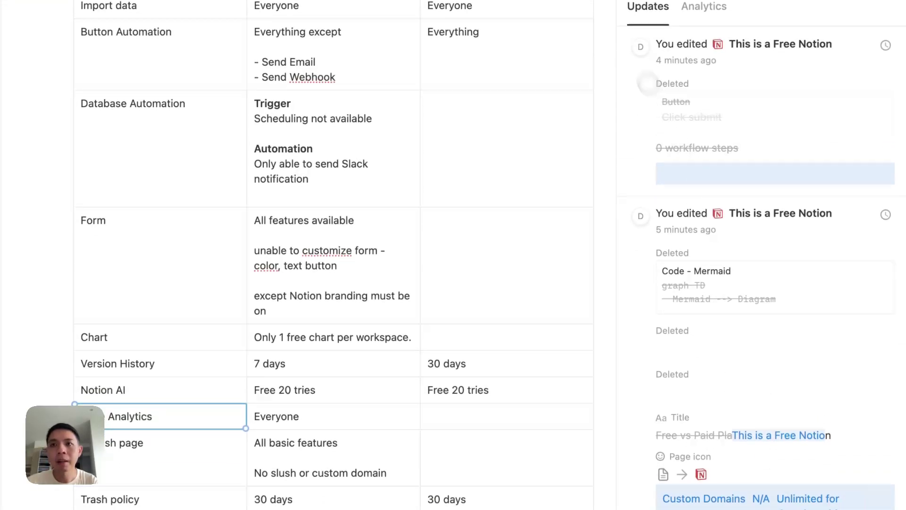
click(640, 8)
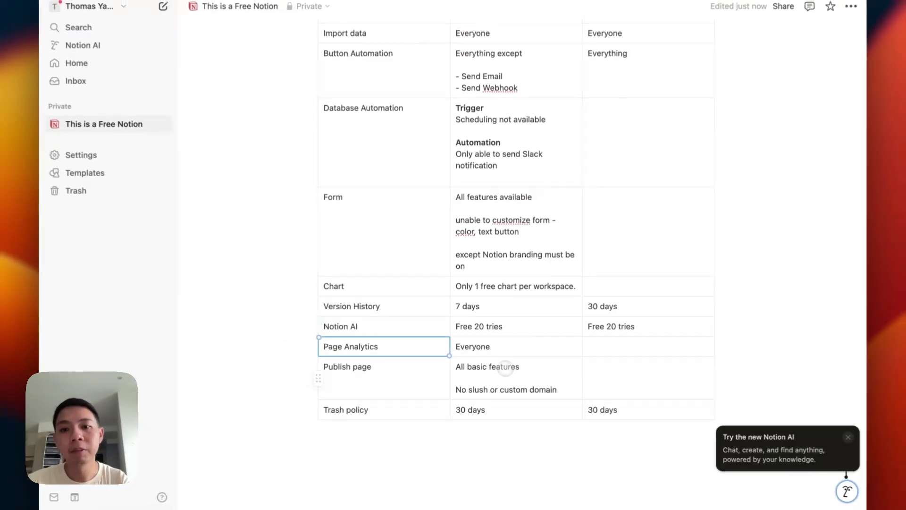
scroll(536, 378, up, 3)
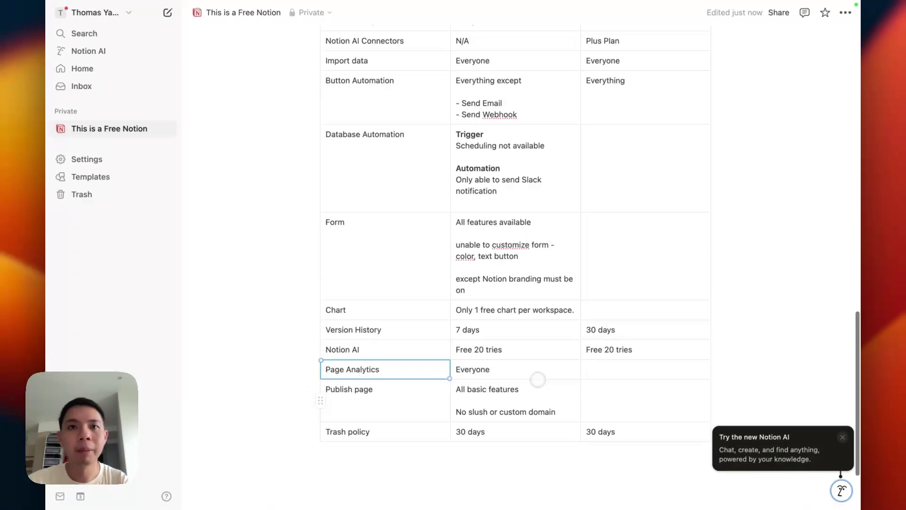
scroll(392, 129, down, 5)
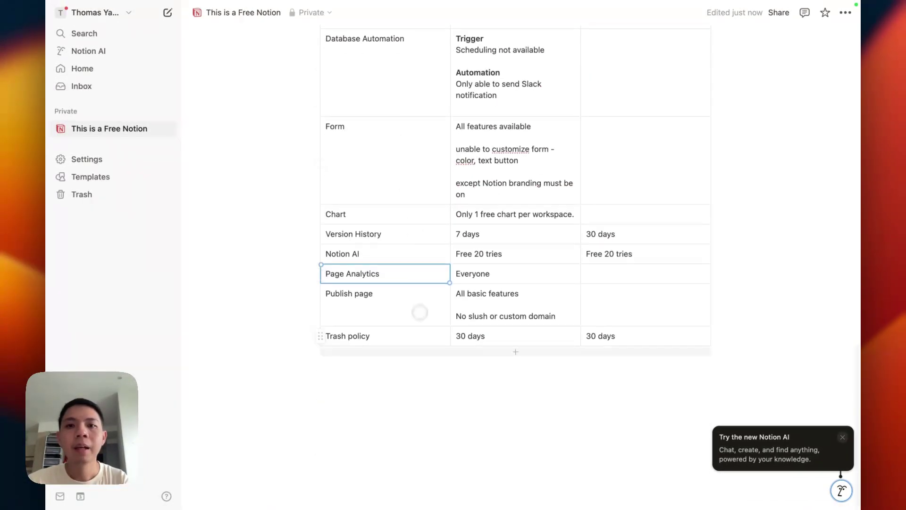
click(431, 335)
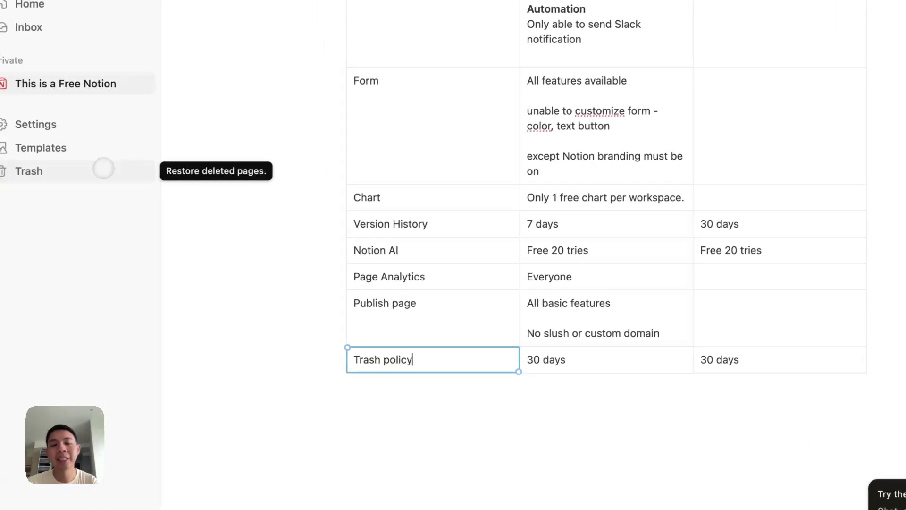
click(103, 166)
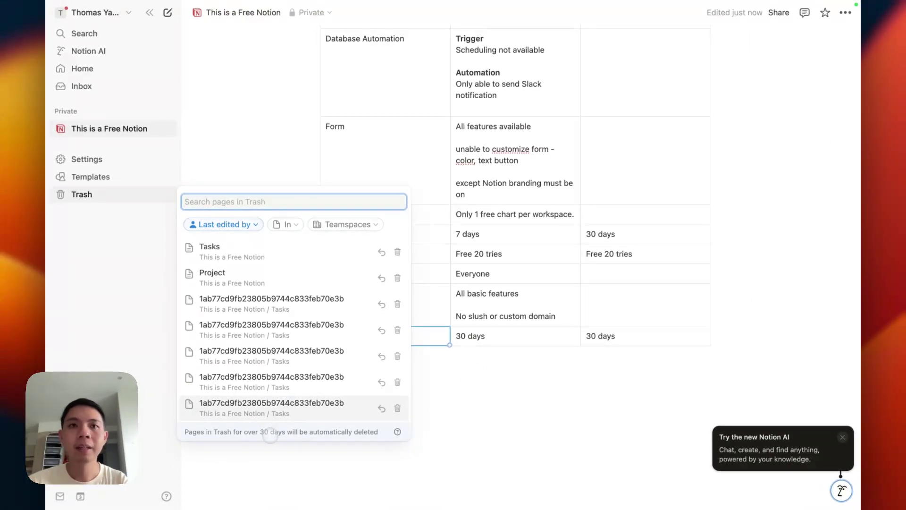
click(469, 419)
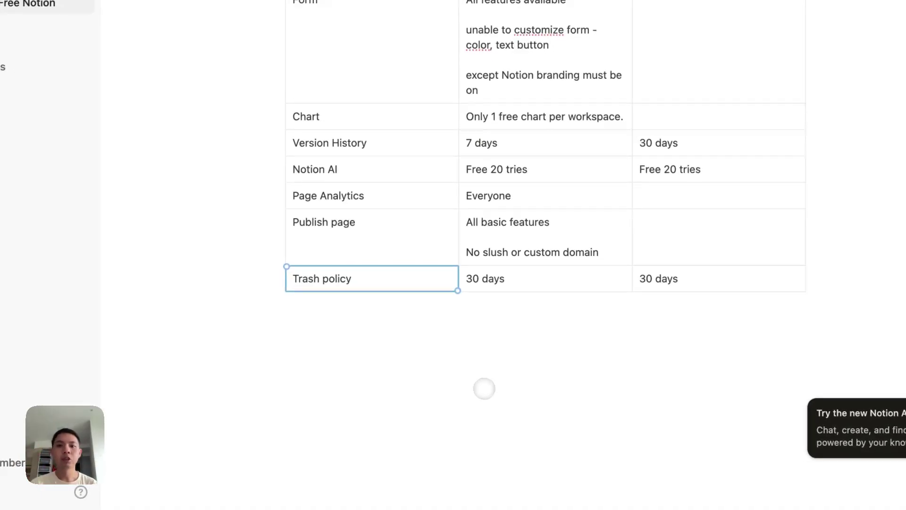